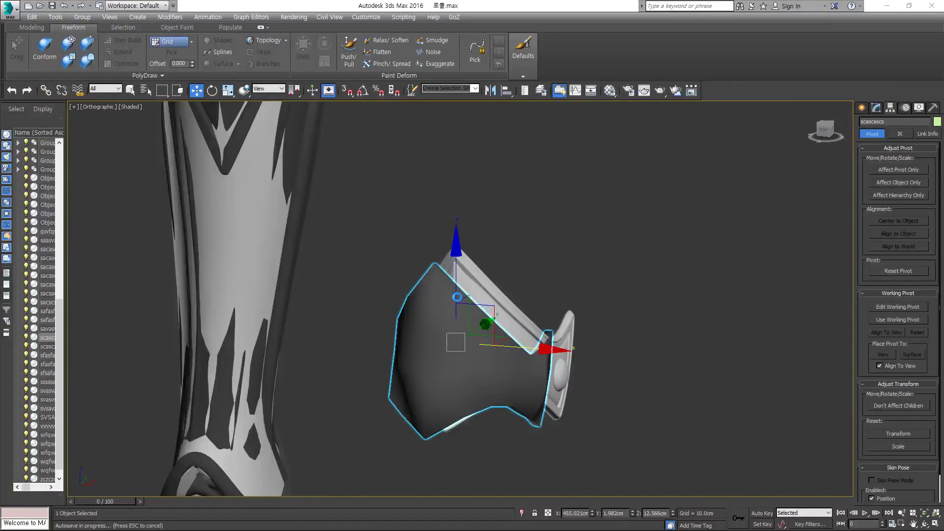
Step: Collapse the armor cage's Push offset into Editable Poly
alt+middle_drag(450, 378, 624, 320)
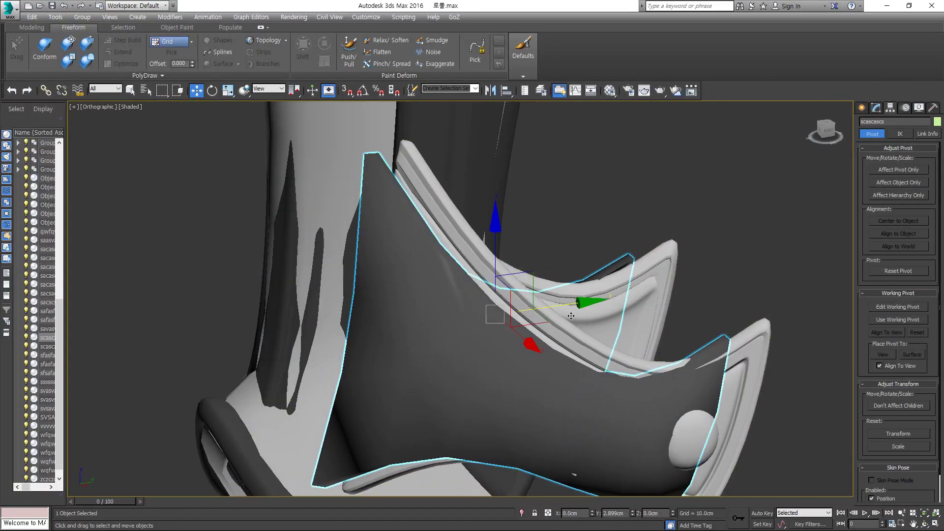
click(876, 107)
key(F4)
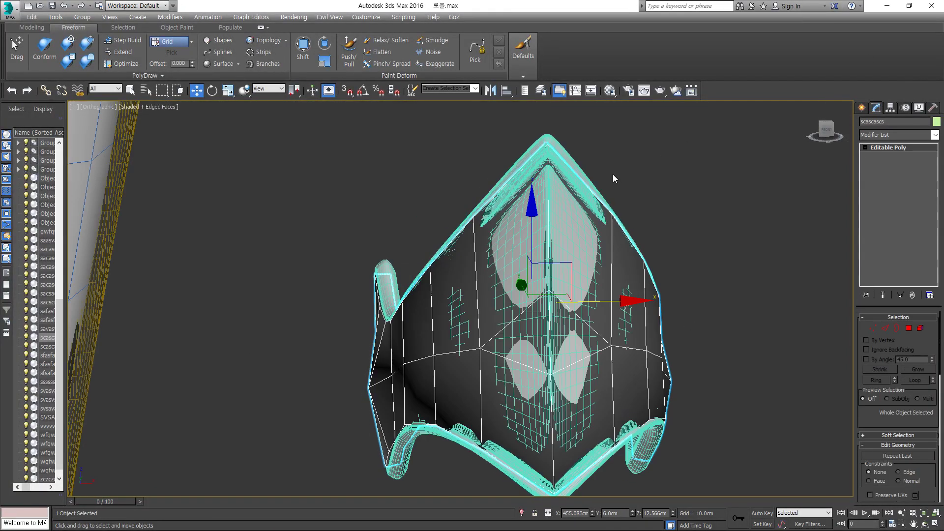
alt+middle_drag(613, 174, 635, 167)
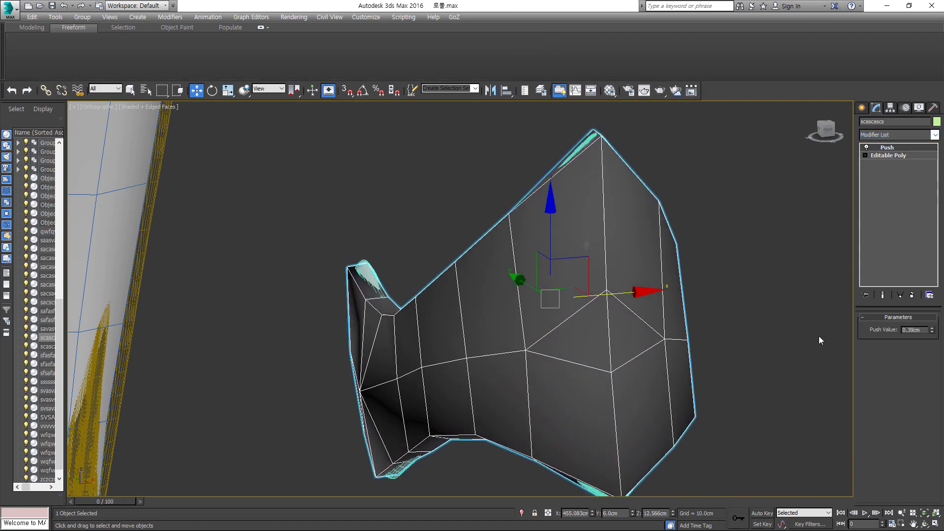
alt+middle_drag(819, 339, 766, 191)
right_click(765, 191)
click(693, 306)
key(f)
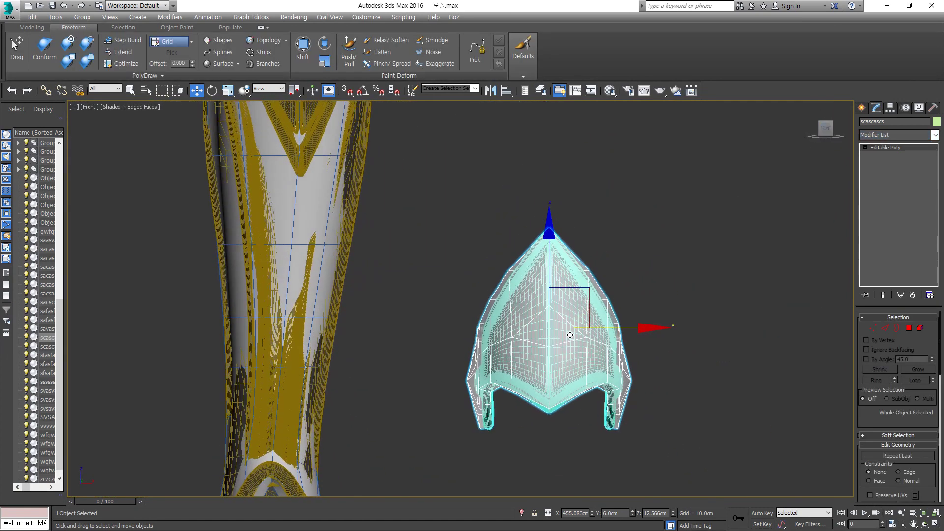
scroll(570, 334, up, 4)
scroll(598, 238, down, 4)
Step: Box-select the left half's polygons and delete them, keeping one half of the cage
key(4)
drag(452, 162, 560, 449)
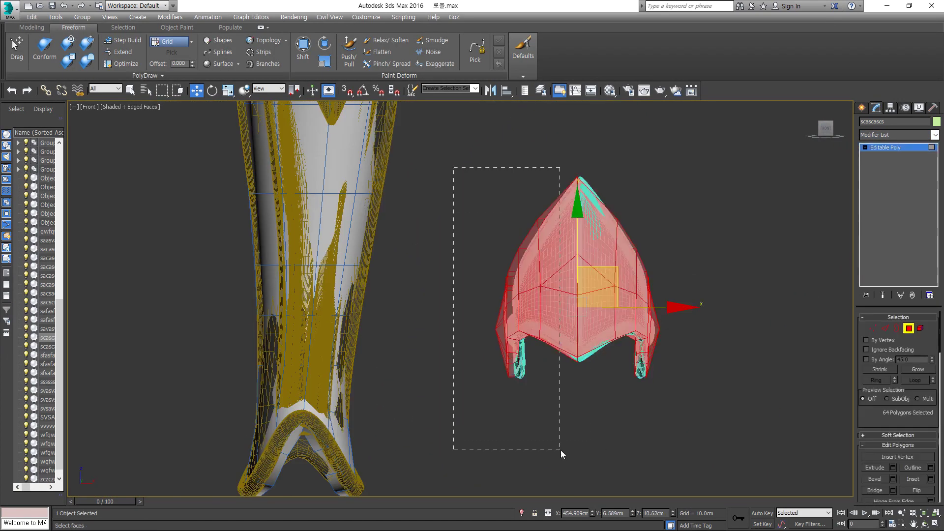
middle_drag(560, 448, 625, 343)
scroll(579, 446, up, 2)
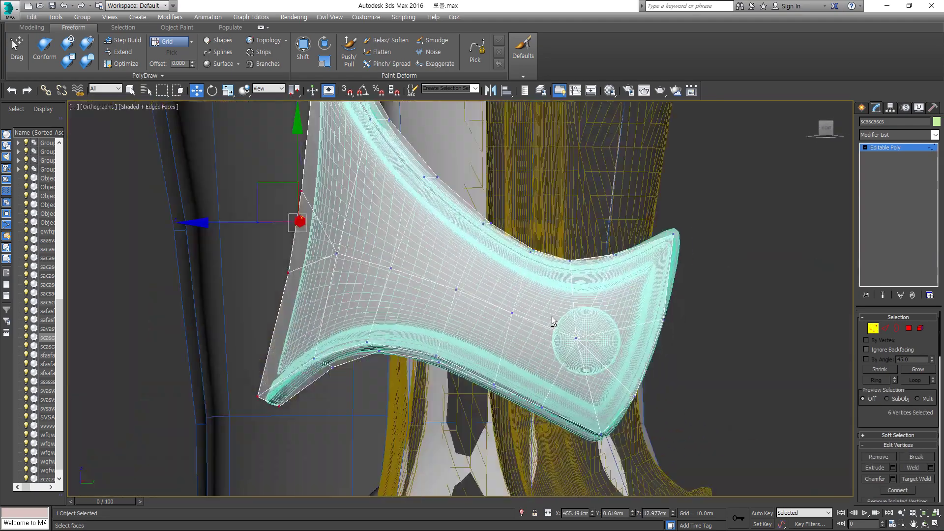
scroll(552, 316, up, 3)
Step: Reshape the cage border edges to match the rim of the see-through high-poly armor
mouse_move(676, 192)
alt+middle_down()
mouse_move(683, 353)
mouse_move(783, 326)
mouse_move(580, 275)
mouse_move(532, 330)
mouse_move(517, 279)
mouse_move(521, 342)
alt+middle_up()
key(2)
click(544, 294)
key(w)
key(F3)
click(436, 264)
key(F3)
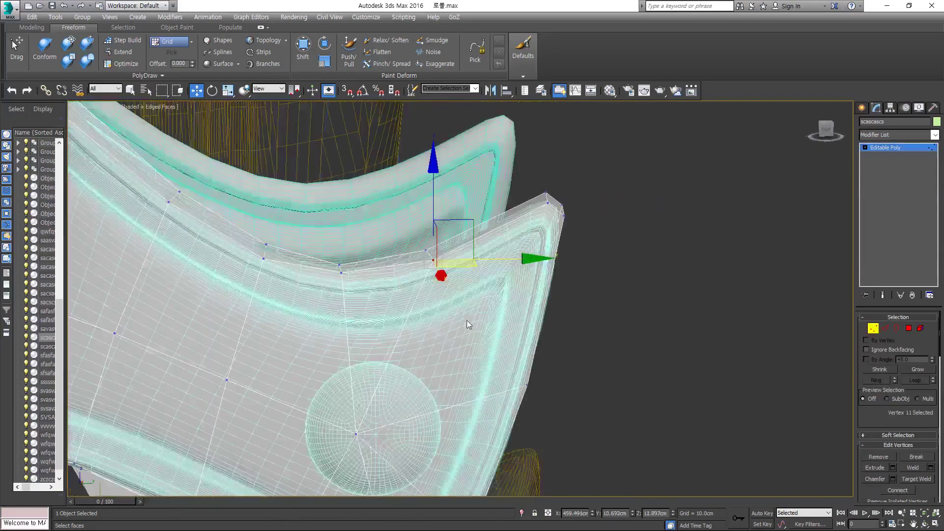
middle_drag(461, 309, 470, 285)
key(alt+x)
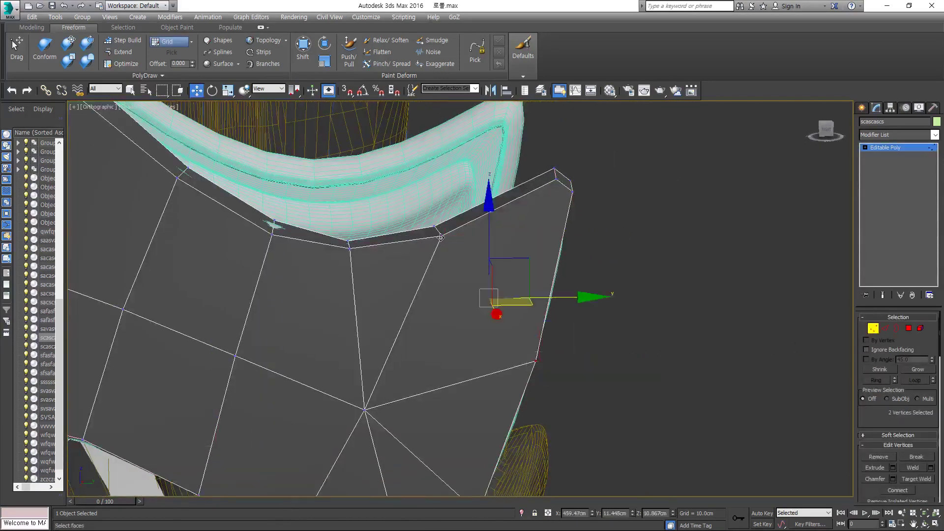
alt+middle_drag(440, 237, 477, 338)
mouse_move(421, 287)
alt+middle_down()
mouse_move(473, 316)
mouse_move(459, 326)
alt+middle_up()
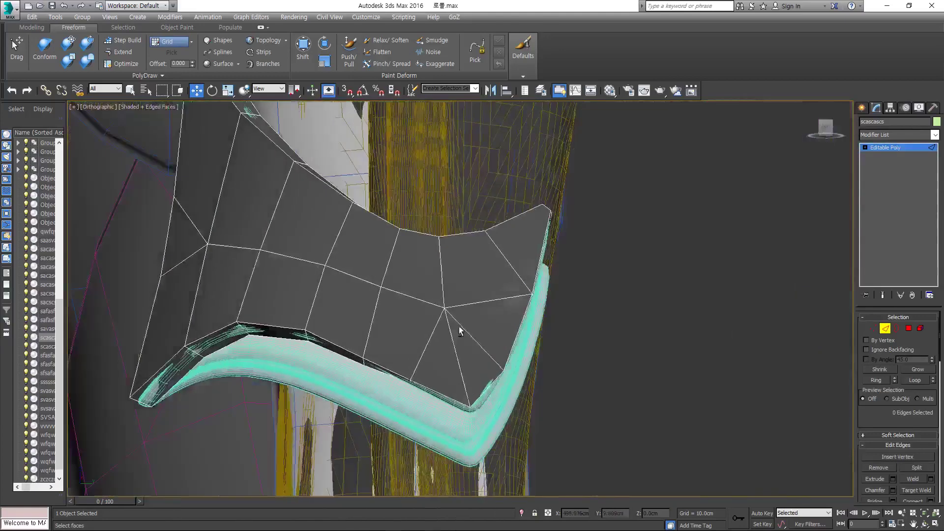
Step: Check the cage vertices against the high-poly piece from the right side view
key(1)
scroll(459, 319, up, 3)
scroll(481, 252, up, 3)
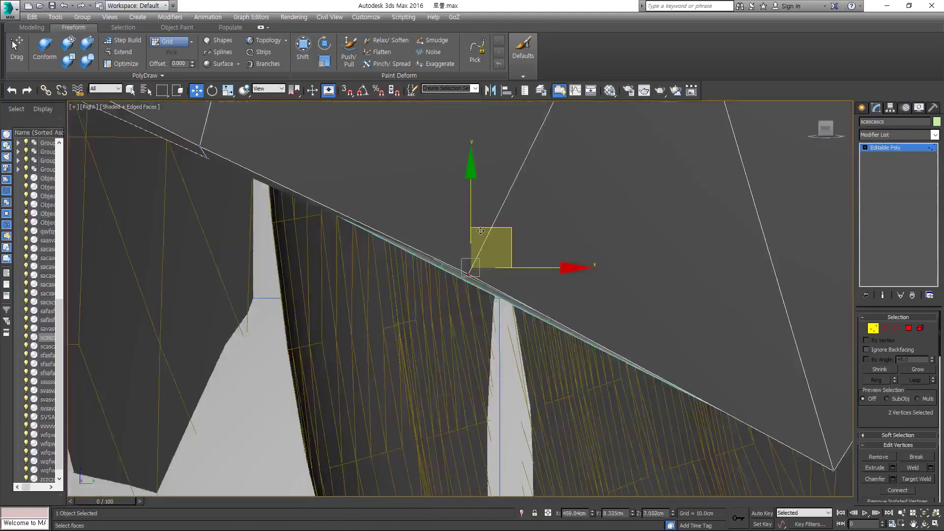
scroll(417, 278, down, 6)
scroll(381, 192, up, 5)
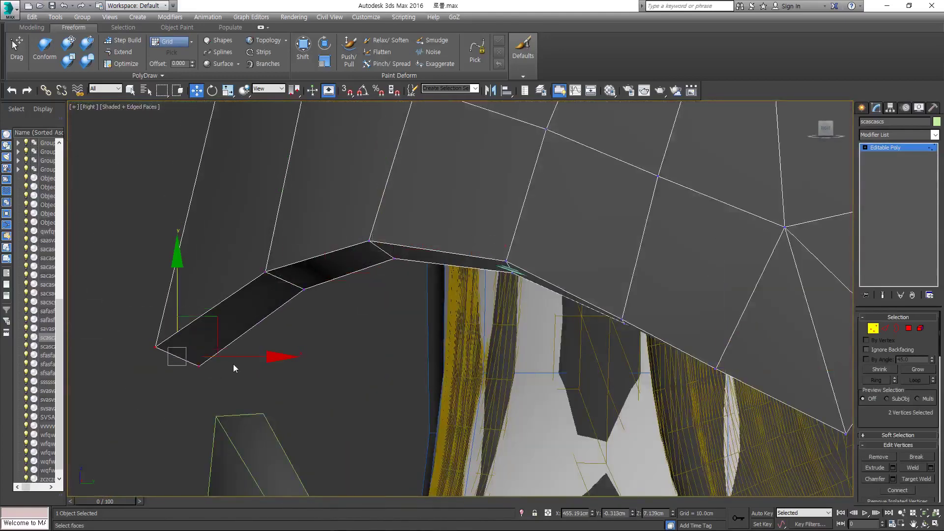
scroll(236, 366, down, 4)
mouse_move(239, 365)
alt+middle_down()
mouse_move(585, 410)
mouse_move(576, 411)
alt+middle_up()
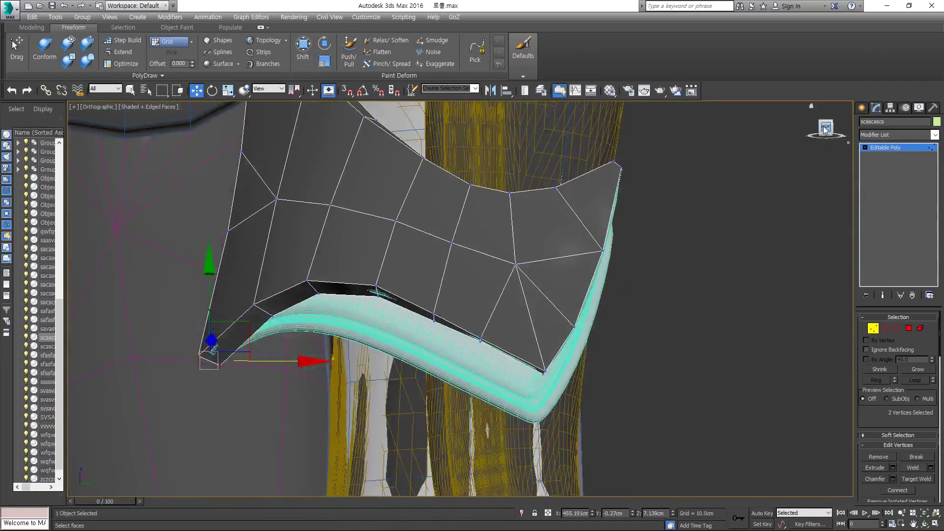
click(825, 128)
scroll(562, 383, up, 3)
scroll(561, 295, up, 3)
scroll(557, 198, up, 4)
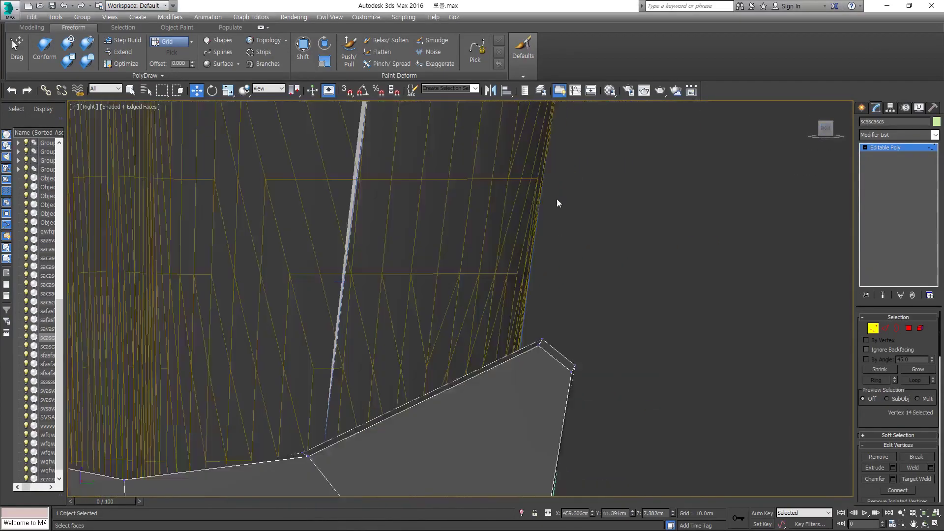
scroll(556, 199, down, 4)
Step: Move the diagonal top edge at the cage corner out into a triangular flap
alt+middle_drag(556, 199, 455, 323)
key(2)
scroll(517, 313, up, 4)
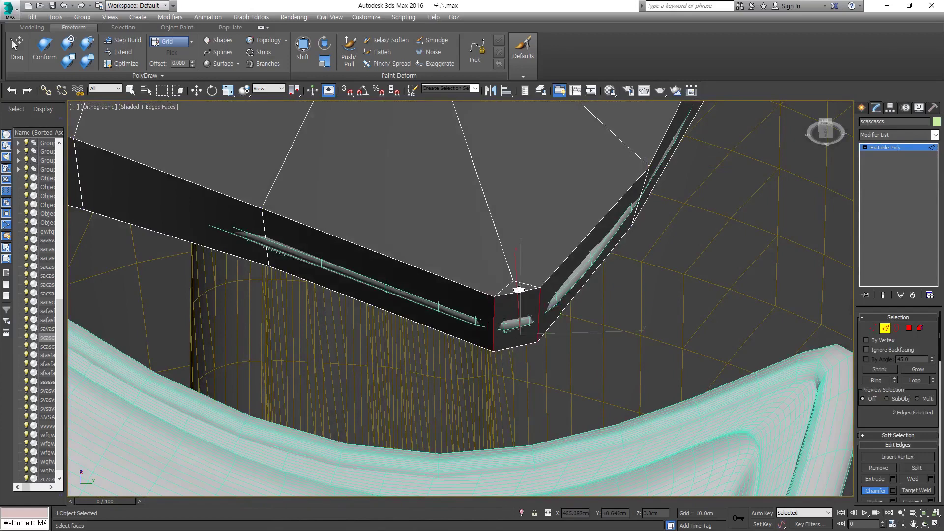
click(518, 289)
key(w)
scroll(533, 353, up, 2)
right_click(491, 291)
scroll(491, 291, down, 4)
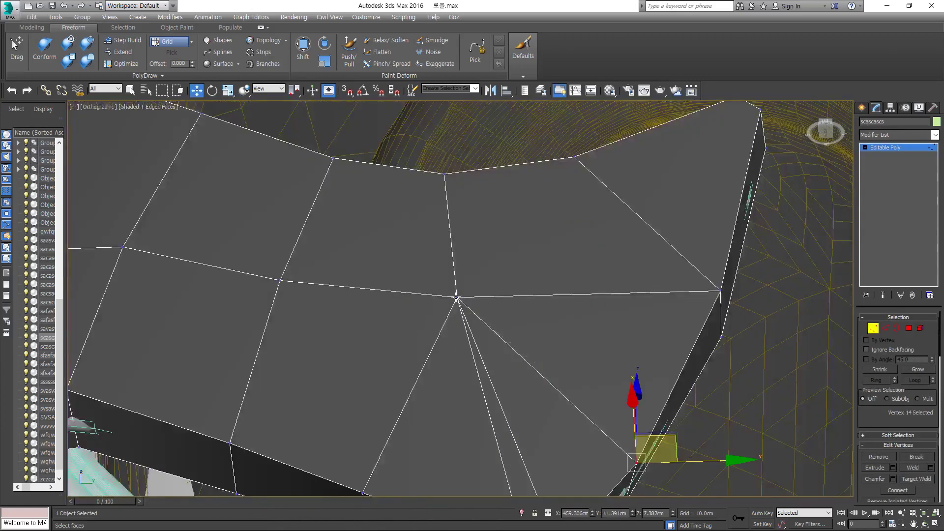
scroll(590, 295, up, 2)
Step: Add a Symmetry modifier to mirror the half cage across X
scroll(554, 297, down, 5)
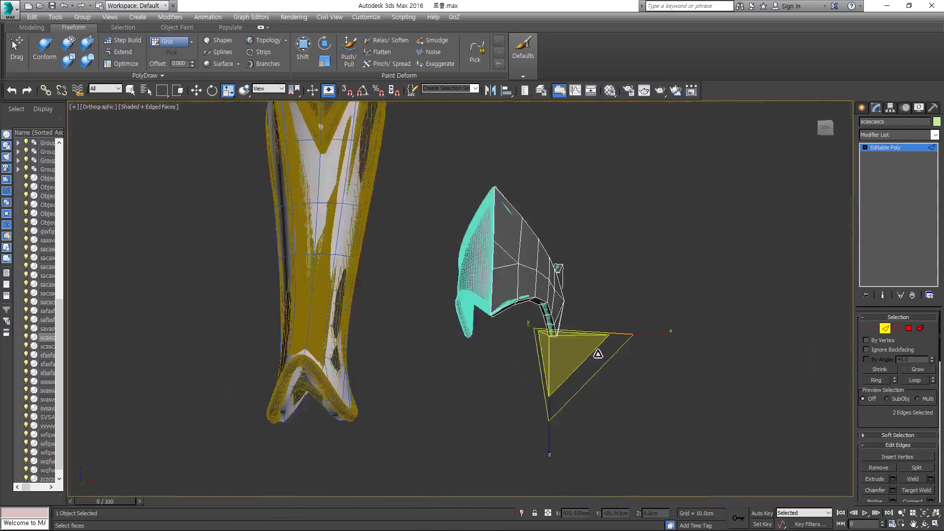
mouse_move(555, 297)
alt+middle_down()
mouse_move(431, 314)
mouse_move(530, 292)
mouse_move(453, 349)
alt+middle_up()
key(f)
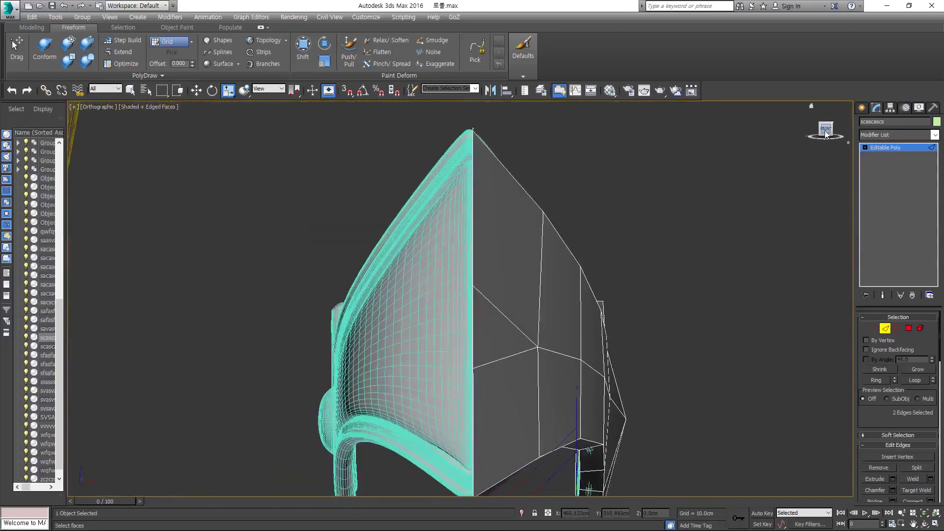
key(w)
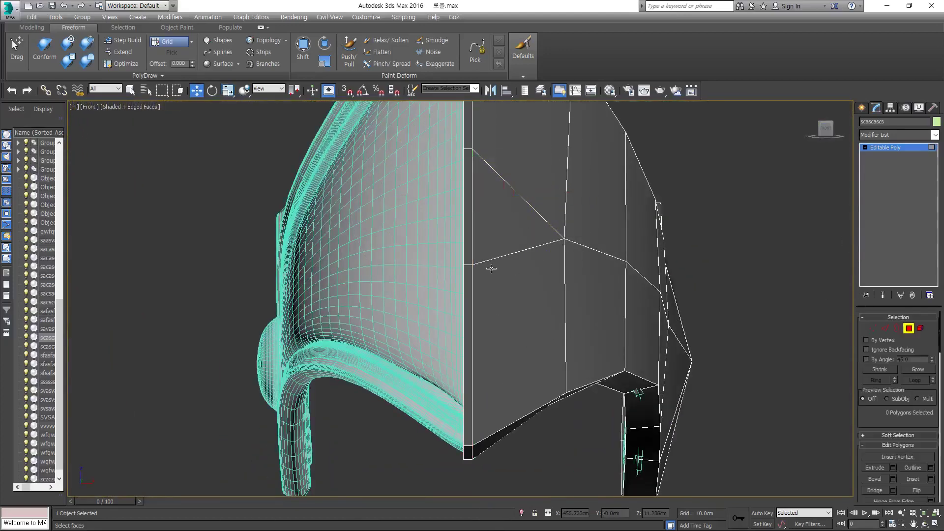
scroll(525, 197, down, 3)
click(883, 135)
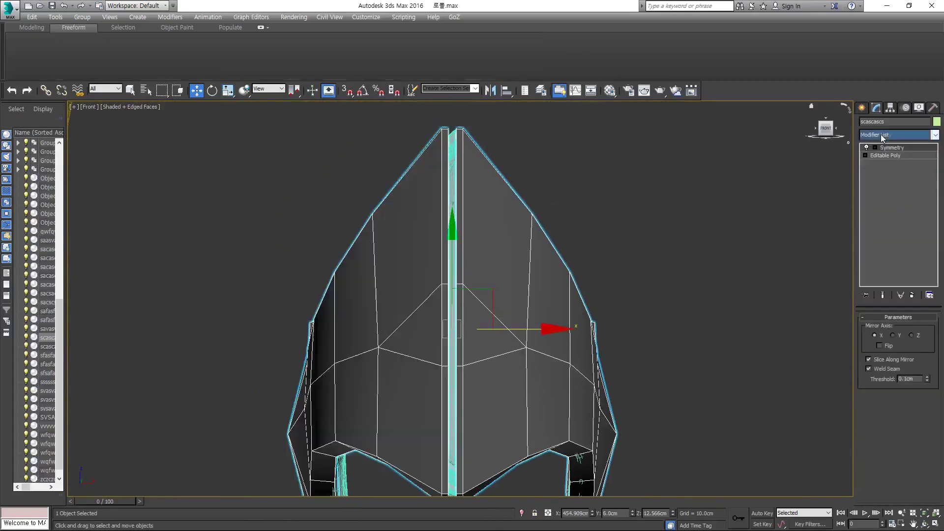
Step: Reselect the mirrored armor piece, zoom to it, and return to Edge level
mouse_move(497, 327)
alt+middle_down()
mouse_move(474, 312)
mouse_move(705, 293)
alt+middle_up()
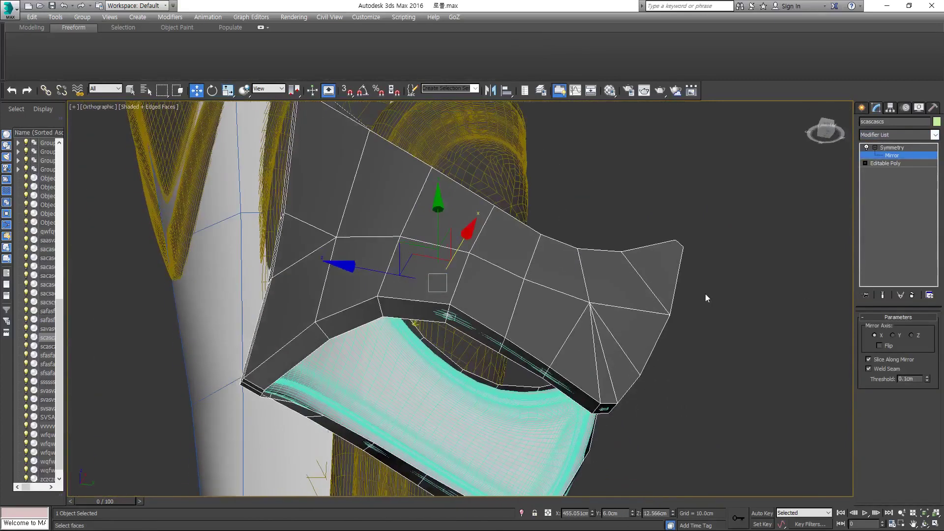
key(3)
scroll(743, 365, down, 5)
key(f)
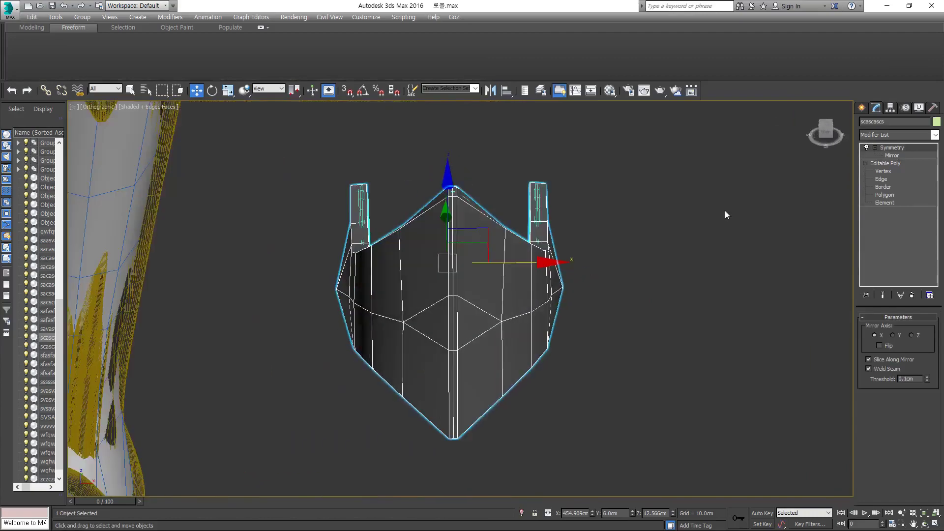
scroll(640, 295, down, 2)
ctrl+click(541, 364)
click(668, 340)
key(z)
mouse_move(639, 344)
alt+middle_down()
mouse_move(590, 374)
mouse_move(658, 383)
mouse_move(615, 344)
mouse_move(771, 274)
mouse_move(664, 359)
mouse_move(473, 324)
alt+middle_up()
key(2)
scroll(615, 345, up, 4)
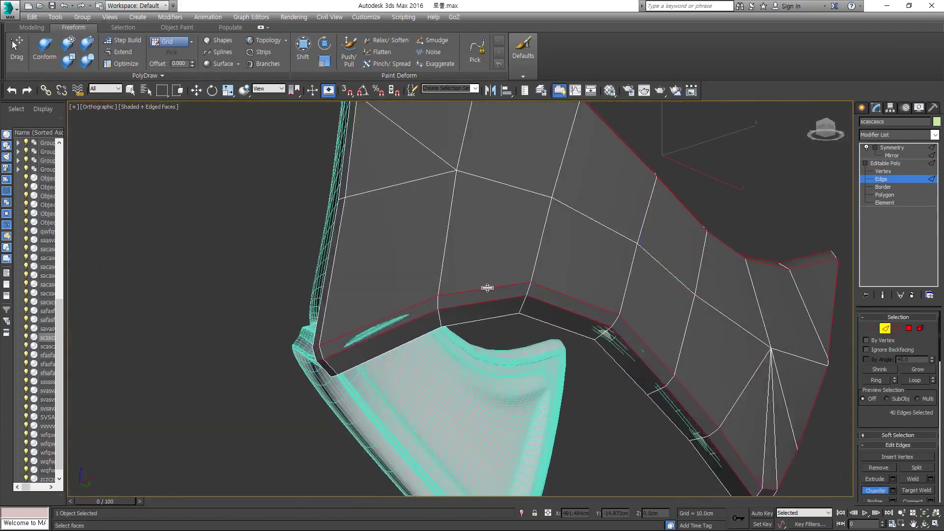
Step: Inspect the mirrored cage from above and the right side at edge, polygon and vertex levels
mouse_move(487, 288)
alt+middle_down()
mouse_move(705, 274)
mouse_move(639, 295)
mouse_move(683, 304)
mouse_move(489, 257)
alt+middle_up()
click(683, 303)
scroll(488, 257, up, 3)
key(4)
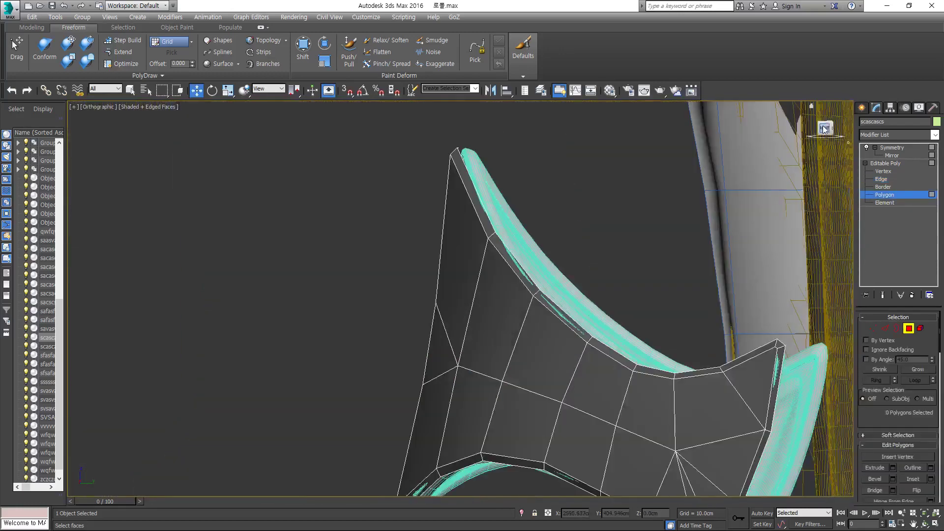
click(824, 128)
key(1)
middle_drag(475, 252, 392, 144)
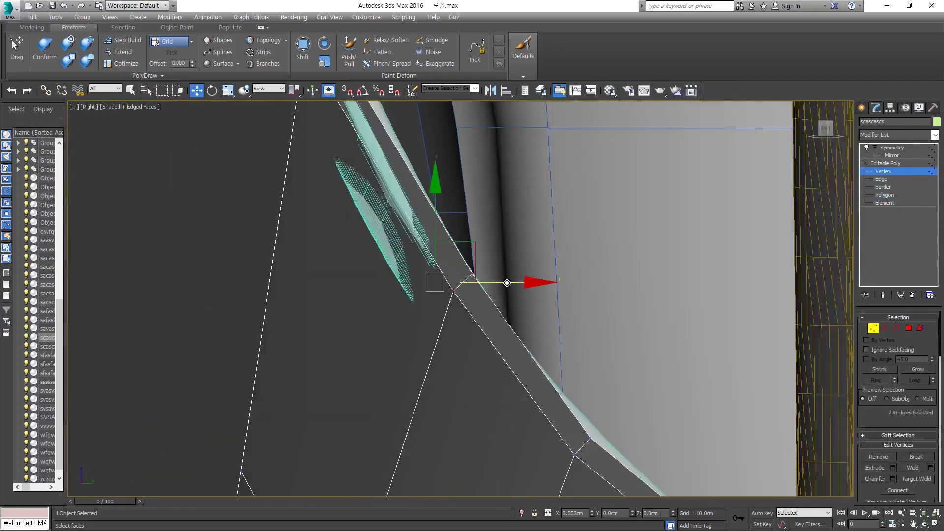
scroll(507, 283, down, 3)
mouse_move(507, 283)
alt+middle_down()
mouse_move(580, 348)
mouse_move(468, 253)
mouse_move(556, 291)
mouse_move(552, 231)
mouse_move(619, 286)
alt+middle_up()
scroll(499, 289, down, 3)
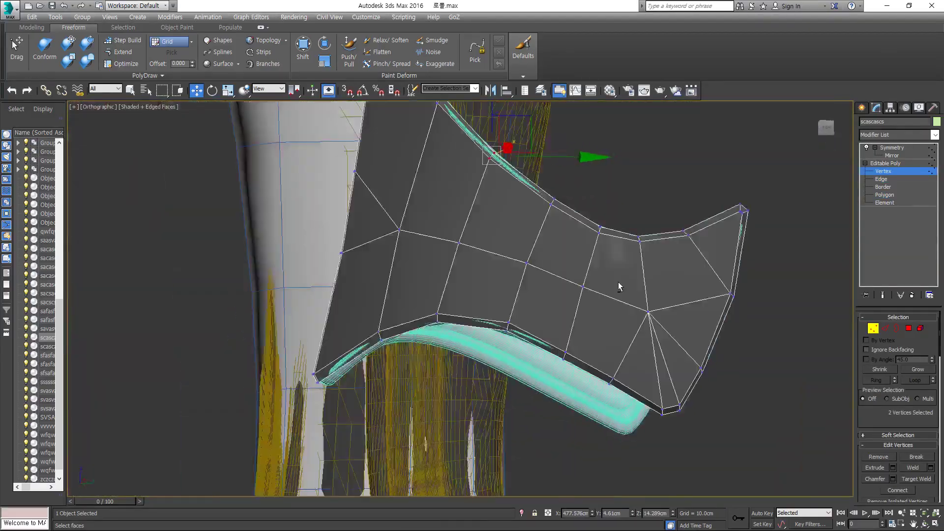
Step: Frame the pointed piece in Front view and select all its polygons as one element
key(shift+z)
key(shift+z)
key(shift+z)
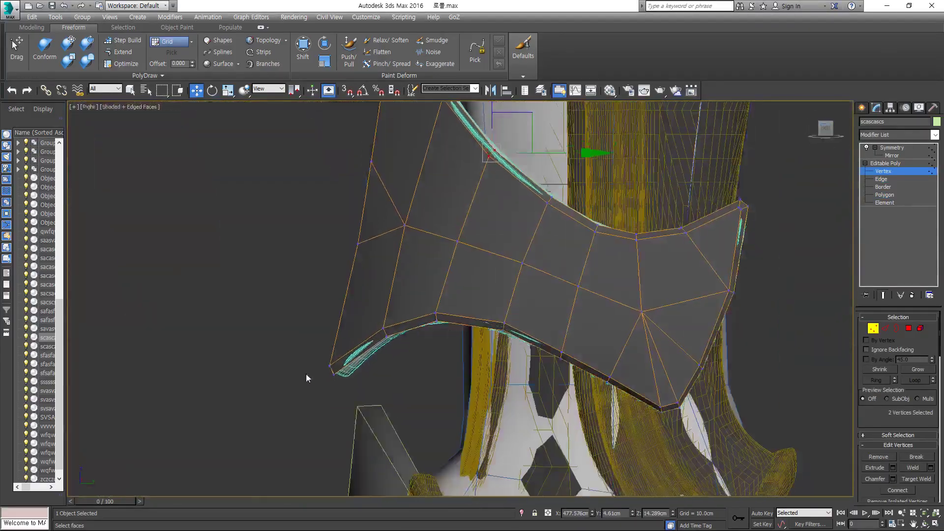
key(shift+z)
mouse_move(431, 343)
alt+middle_down()
mouse_move(406, 347)
mouse_move(362, 200)
mouse_move(446, 249)
mouse_move(484, 336)
mouse_move(398, 368)
alt+middle_up()
key(shift+z)
key(shift+z)
key(shift+z)
key(z)
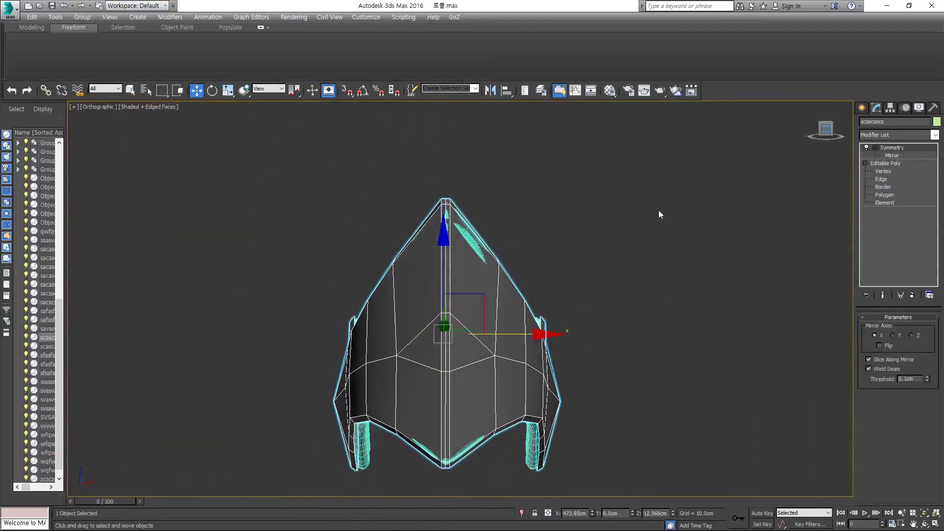
key(f)
click(885, 202)
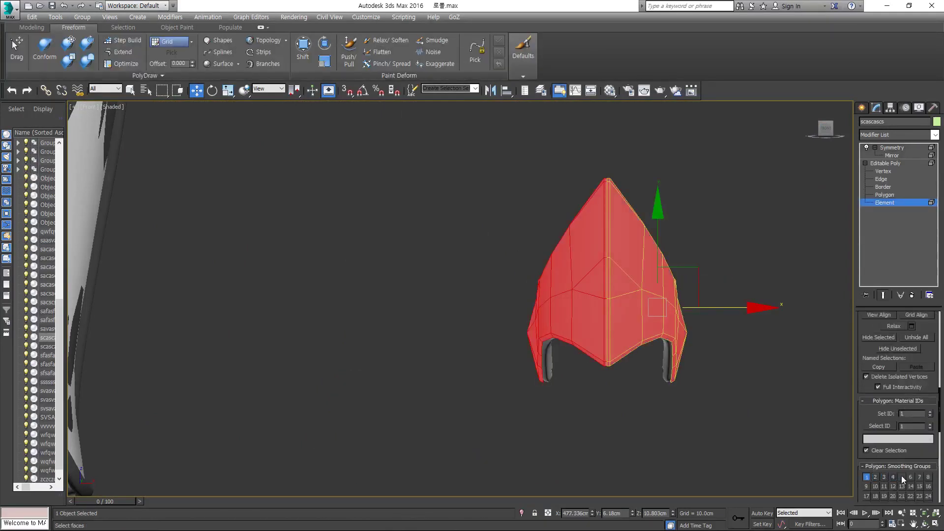
click(712, 202)
key(alt+q)
key(z)
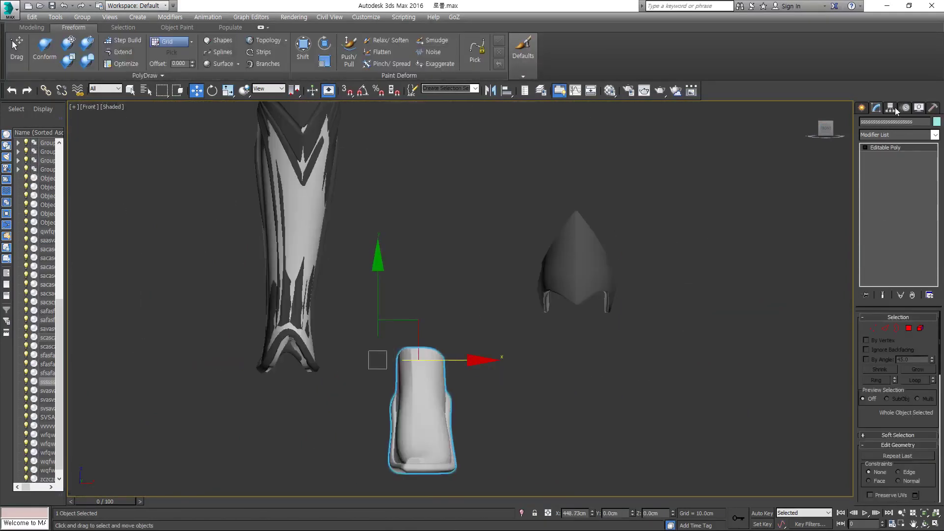
click(891, 172)
scroll(323, 269, down, 3)
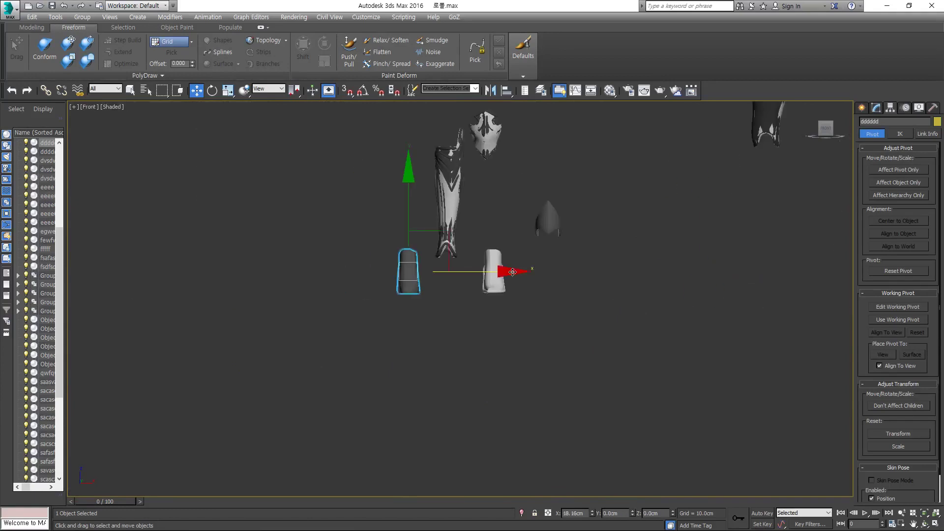
key(z)
mouse_move(512, 271)
alt+middle_down()
mouse_move(684, 316)
mouse_move(333, 331)
alt+middle_up()
key(F4)
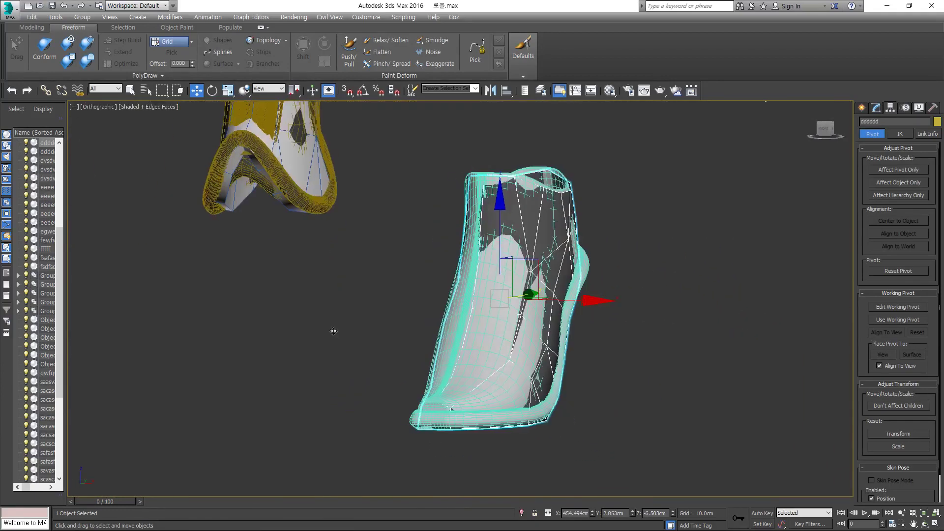
scroll(552, 382, down, 3)
key(f)
scroll(435, 320, down, 5)
click(435, 320)
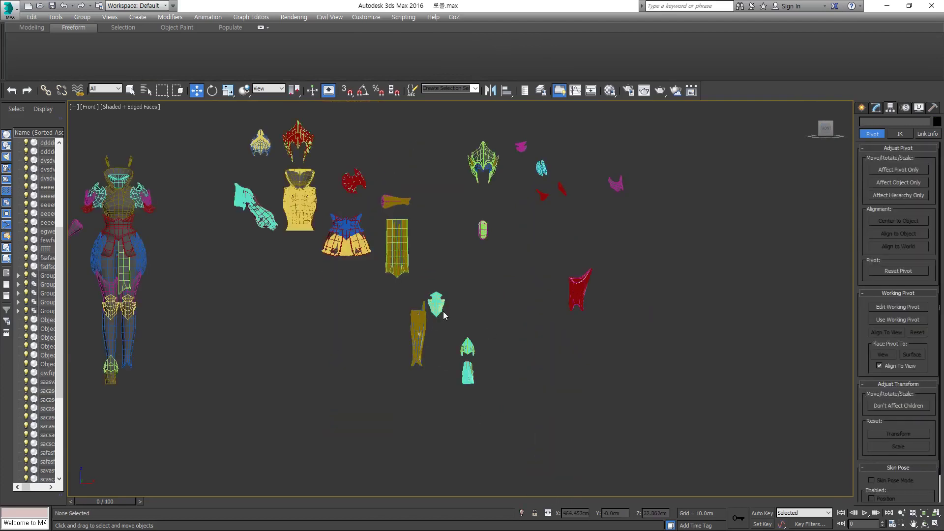
middle_drag(144, 284, 221, 295)
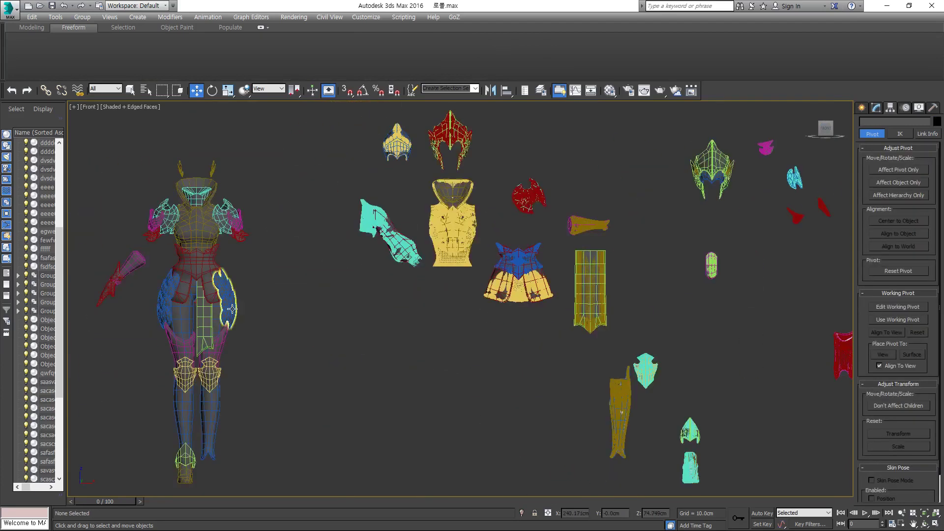
click(221, 408)
scroll(705, 227, up, 2)
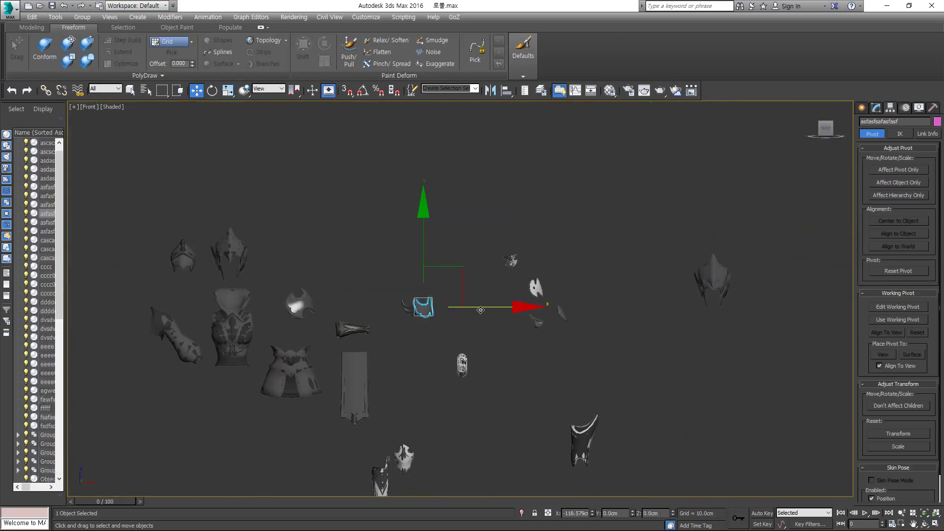
key(z)
mouse_move(480, 310)
alt+middle_down()
mouse_move(531, 376)
mouse_move(347, 362)
mouse_move(379, 306)
mouse_move(300, 281)
alt+middle_up()
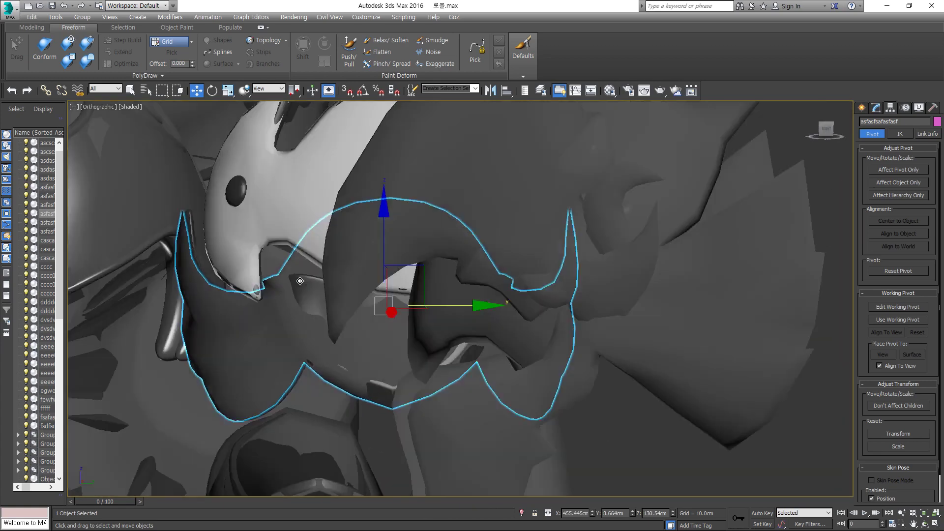
key(F4)
key(alt+q)
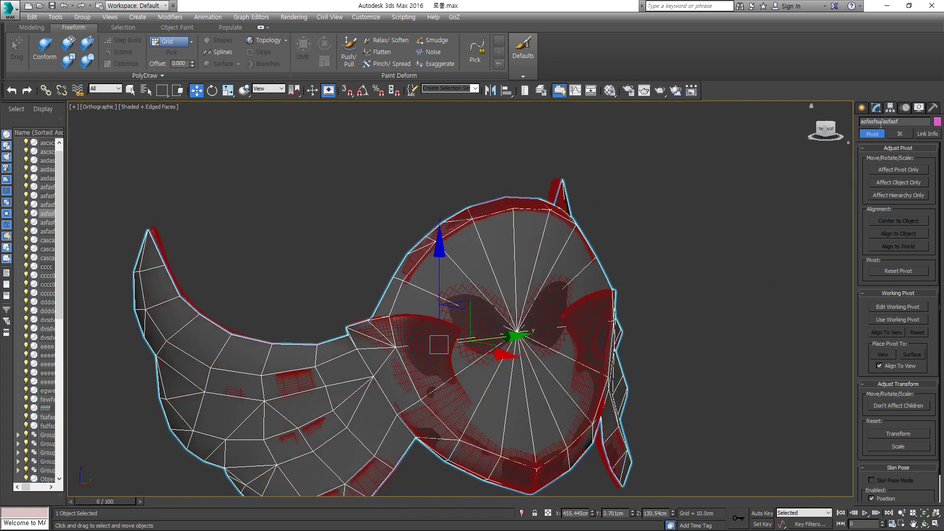
click(876, 108)
mouse_move(491, 295)
alt+middle_down()
mouse_move(418, 305)
mouse_move(370, 350)
mouse_move(582, 342)
alt+middle_up()
key(alt+q)
scroll(417, 305, down, 5)
key(F4)
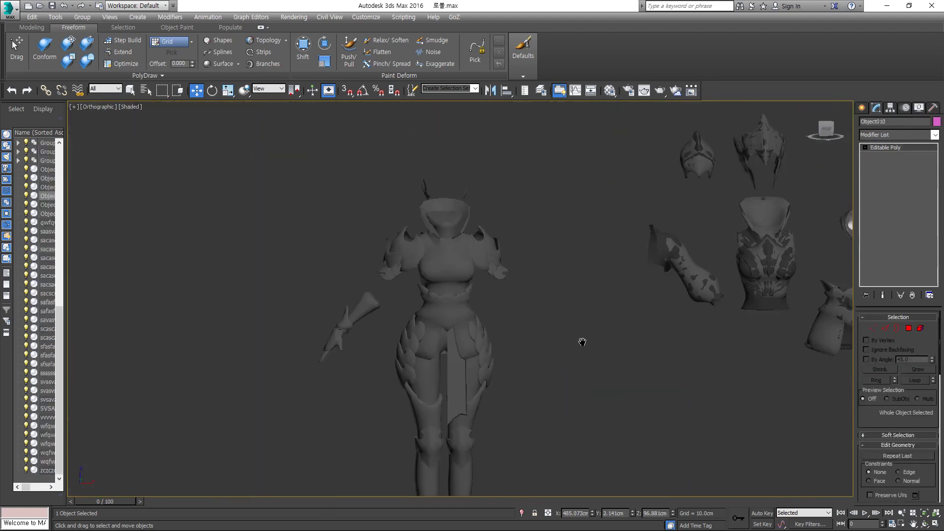
scroll(582, 342, down, 3)
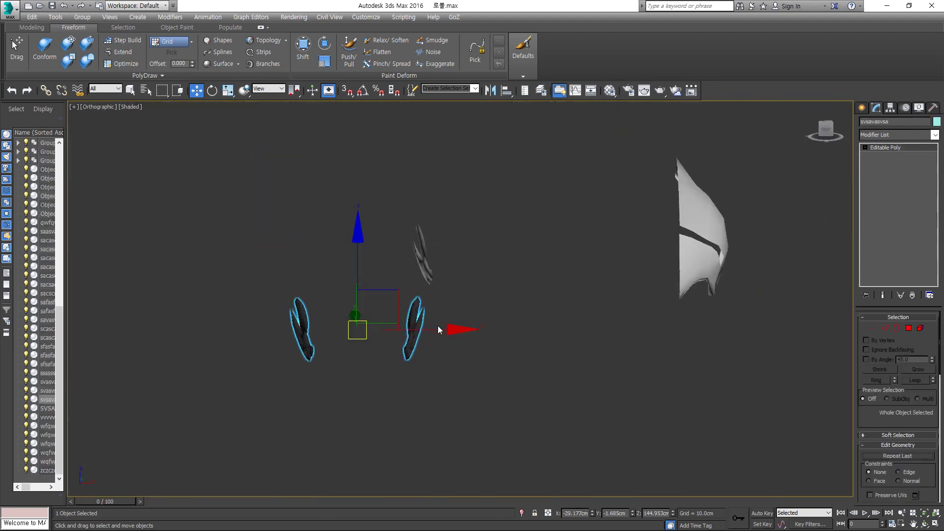
scroll(438, 329, down, 5)
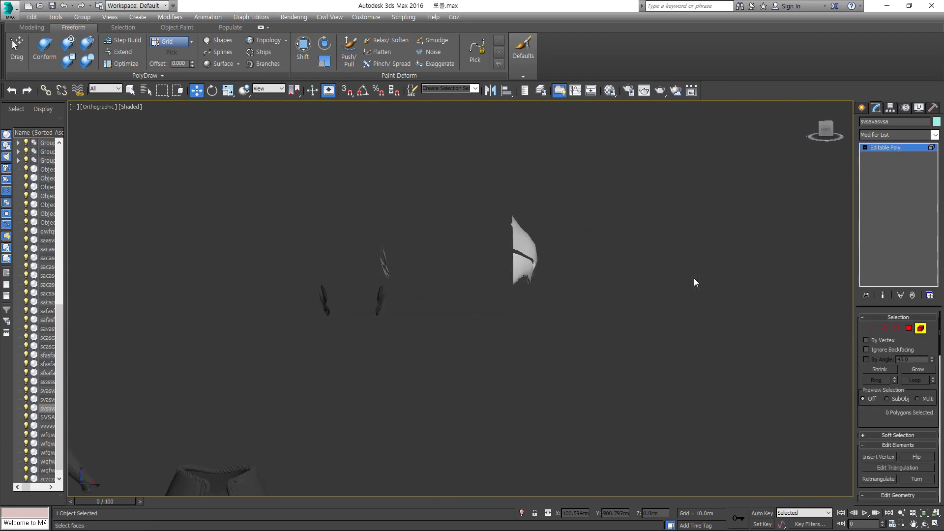
key(ctrl+z)
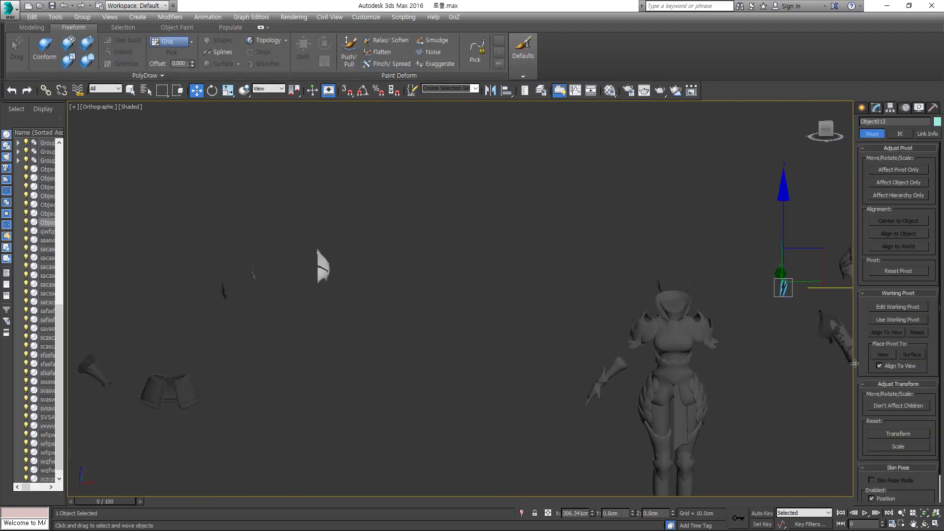
Step: Select the crescent-shaped horn piece eeee002 and bring it into view
middle_drag(854, 364, 516, 344)
scroll(196, 289, up, 4)
click(432, 388)
scroll(546, 308, up, 3)
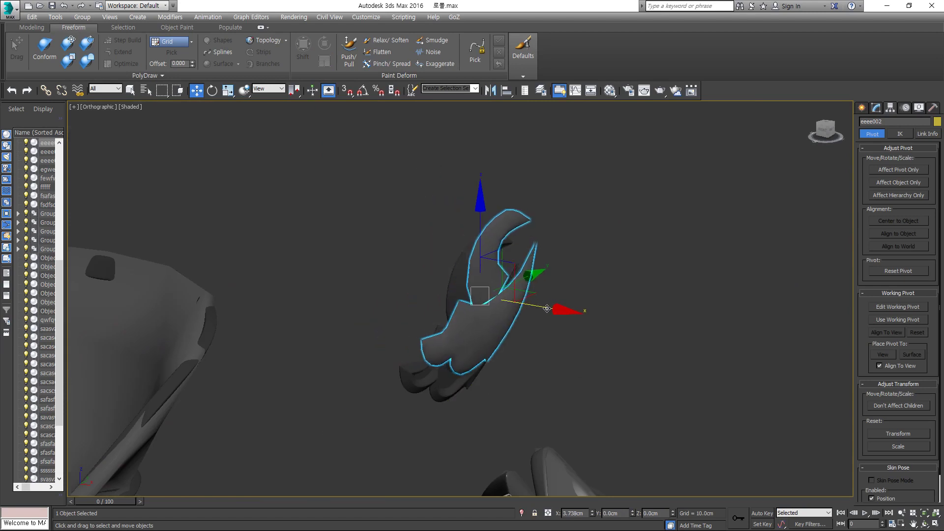
scroll(546, 309, down, 3)
alt+middle_drag(547, 308, 493, 308)
key(ctrl+z)
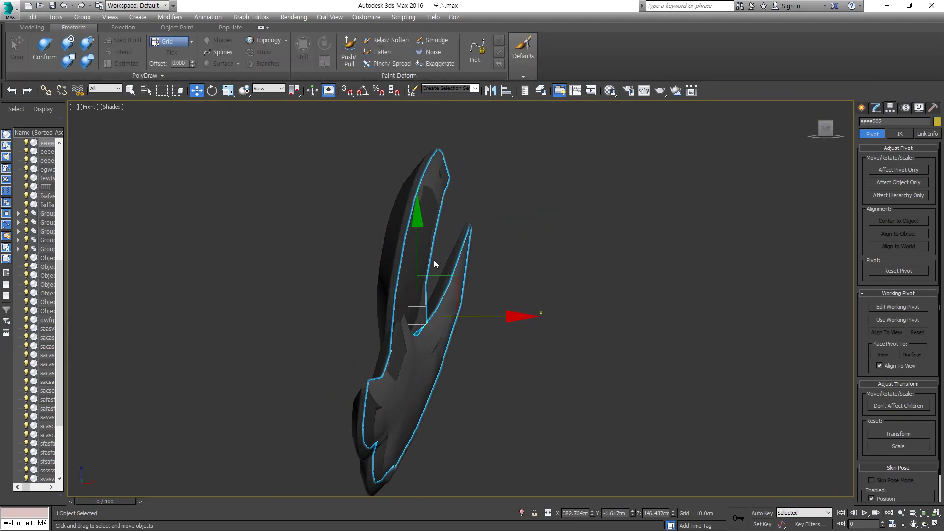
Step: Orbit around the crescent and select low-poly vertices with edged faces shown
alt+middle_drag(412, 281, 389, 329)
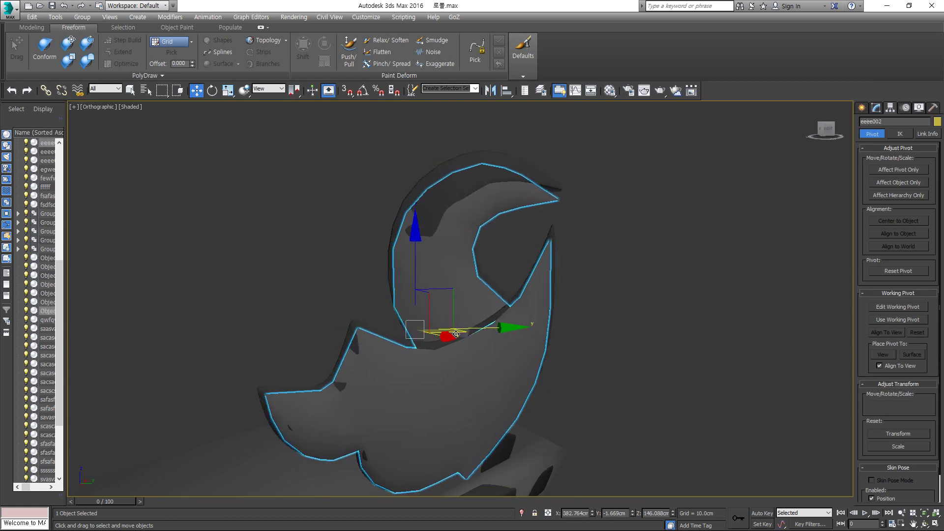
alt+middle_drag(501, 331, 413, 268)
mouse_move(457, 321)
alt+middle_down()
mouse_move(398, 257)
mouse_move(312, 282)
mouse_move(513, 330)
alt+middle_up()
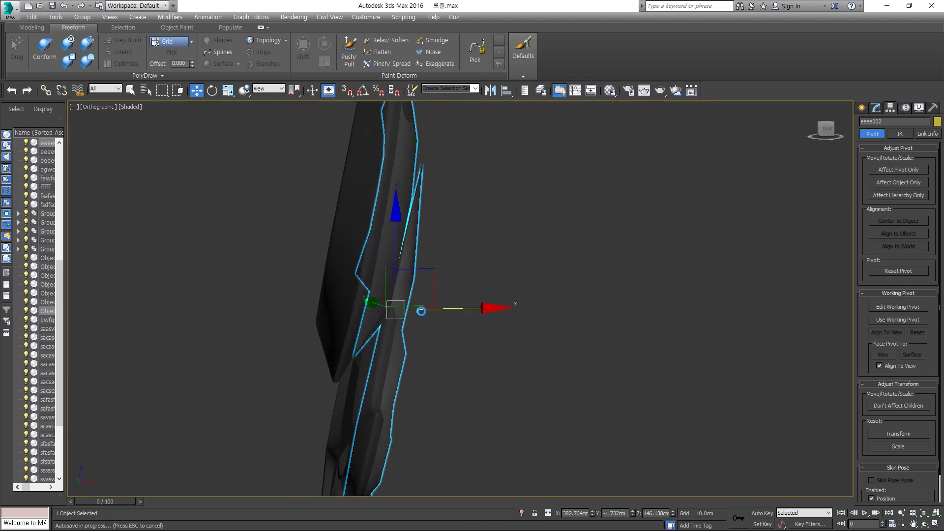
mouse_move(421, 311)
alt+middle_down()
mouse_move(488, 342)
mouse_move(763, 180)
alt+middle_up()
scroll(488, 343, up, 5)
mouse_move(425, 170)
alt+middle_down()
mouse_move(550, 238)
mouse_move(410, 243)
alt+middle_up()
click(550, 238)
key(F4)
scroll(521, 241, up, 3)
Step: Set PolyDraw to draw on the crescent's high-poly surface and use Extend on the border
click(190, 41)
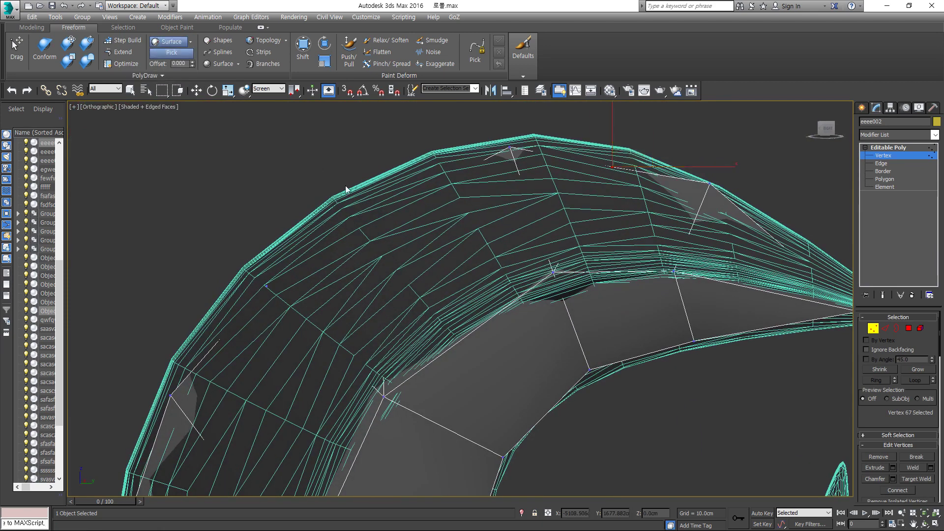
click(123, 52)
alt+middle_drag(491, 236, 541, 247)
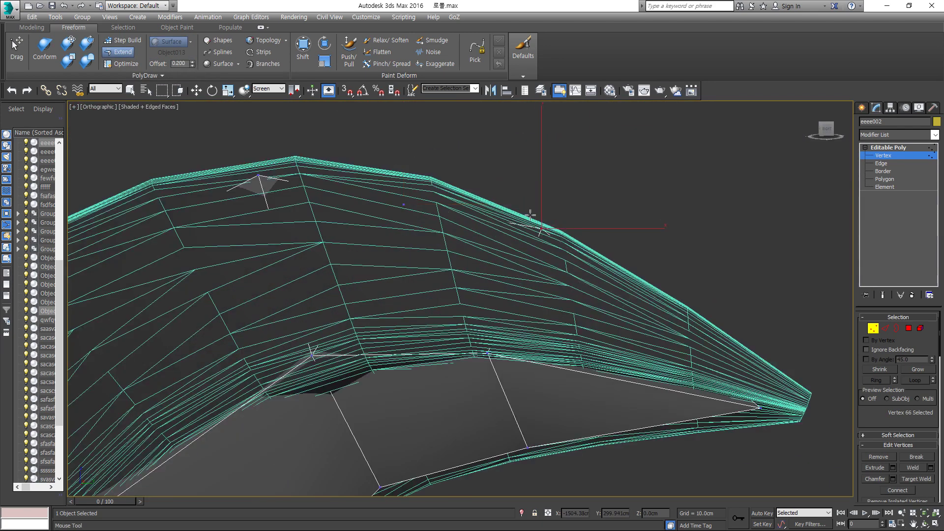
mouse_move(530, 215)
alt+middle_down()
mouse_move(210, 141)
mouse_move(285, 134)
alt+middle_up()
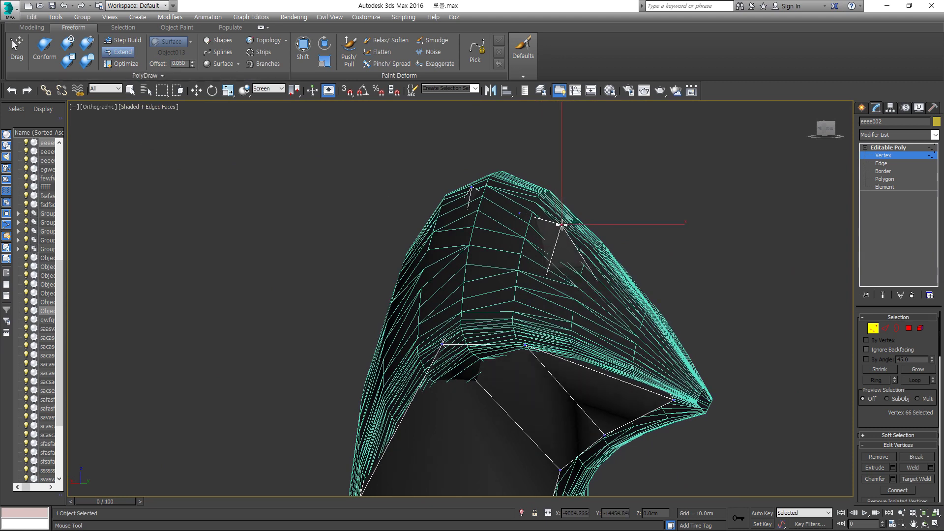
alt+middle_drag(442, 245, 615, 256)
Step: Move the selected tip vertices out to the crescent's pointed tip
key(w)
scroll(771, 364, up, 3)
scroll(688, 340, up, 3)
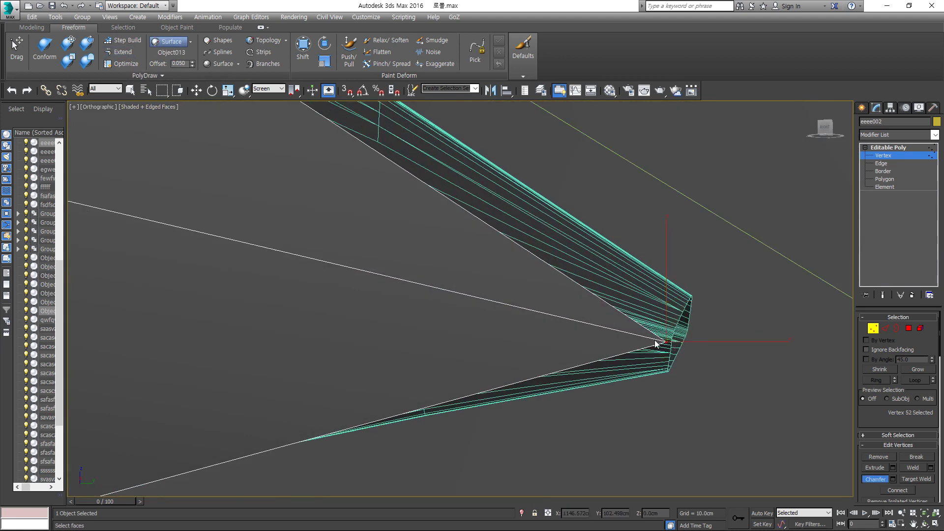
drag(607, 288, 632, 357)
alt+middle_drag(617, 301, 656, 309)
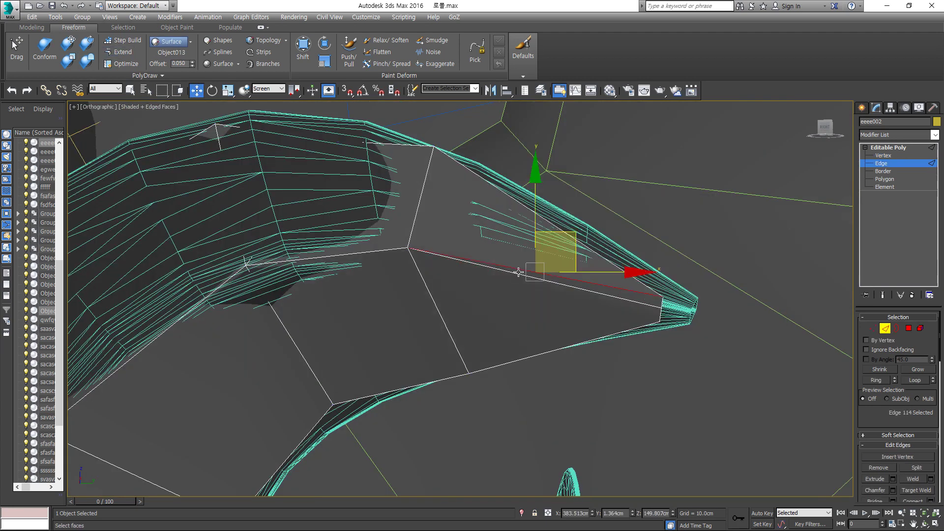
Step: Orbit, pan and zoom around the low-poly hook ring and the red high-res crescent to inspect the fit
middle_drag(519, 271, 344, 266)
scroll(537, 300, up, 5)
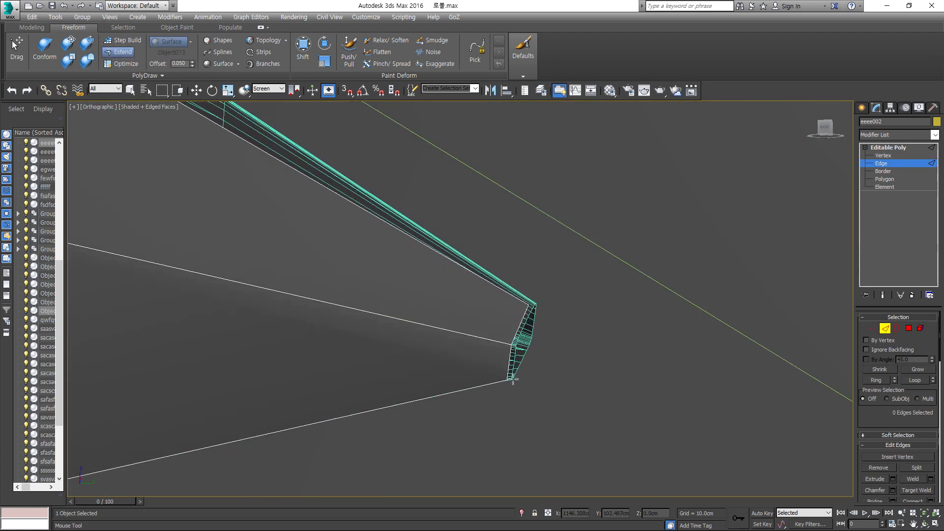
scroll(513, 379, up, 5)
alt+middle_drag(513, 379, 534, 350)
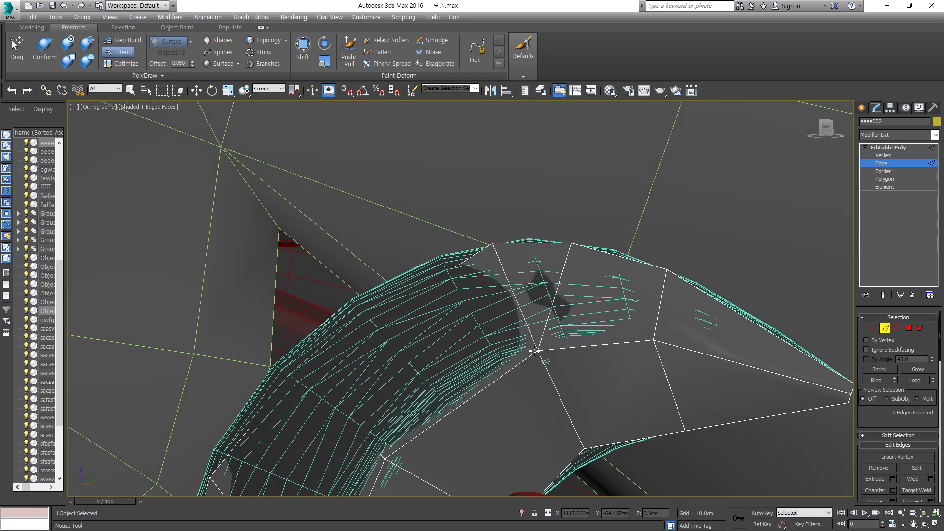
scroll(472, 299, down, 5)
alt+middle_drag(472, 298, 611, 379)
scroll(579, 334, up, 5)
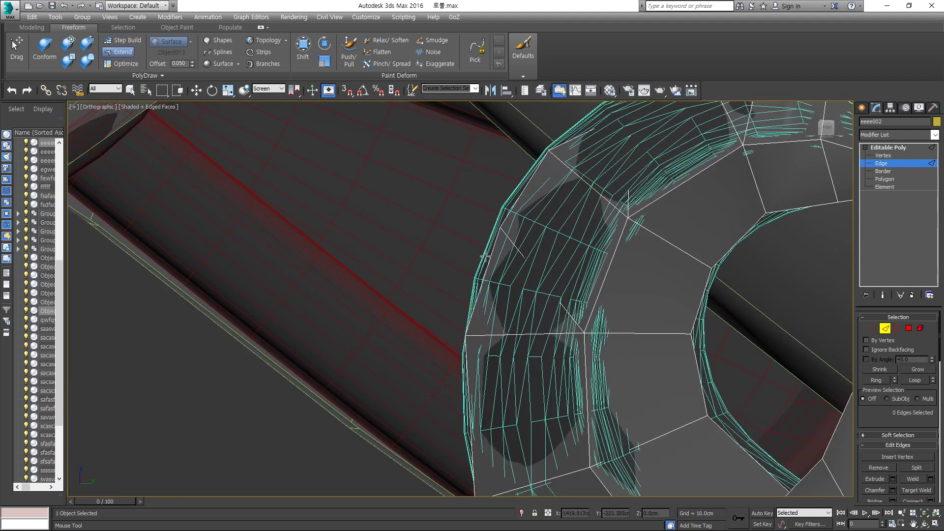
mouse_move(485, 257)
alt+middle_down()
mouse_move(642, 274)
mouse_move(689, 200)
mouse_move(565, 299)
alt+middle_up()
scroll(499, 389, down, 3)
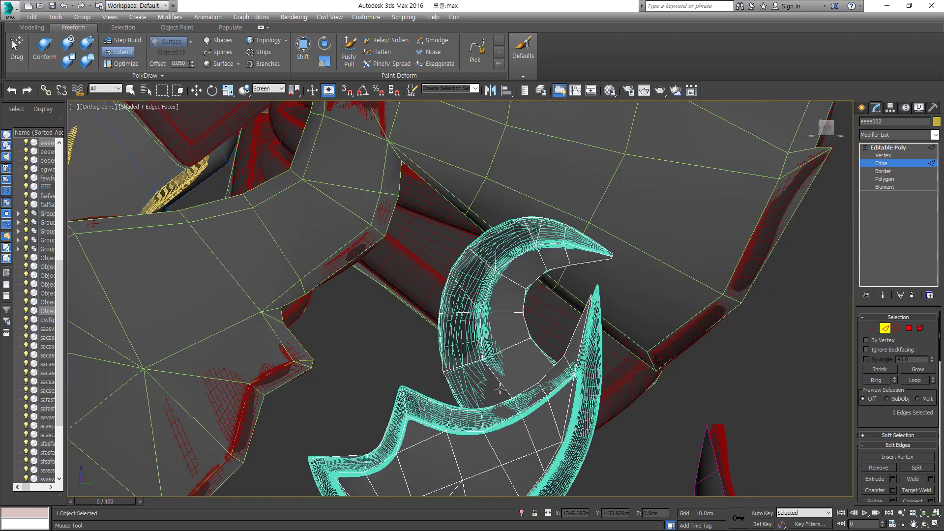
scroll(500, 389, up, 5)
scroll(449, 331, down, 3)
alt+middle_drag(449, 330, 480, 270)
scroll(480, 270, down, 2)
scroll(445, 261, up, 5)
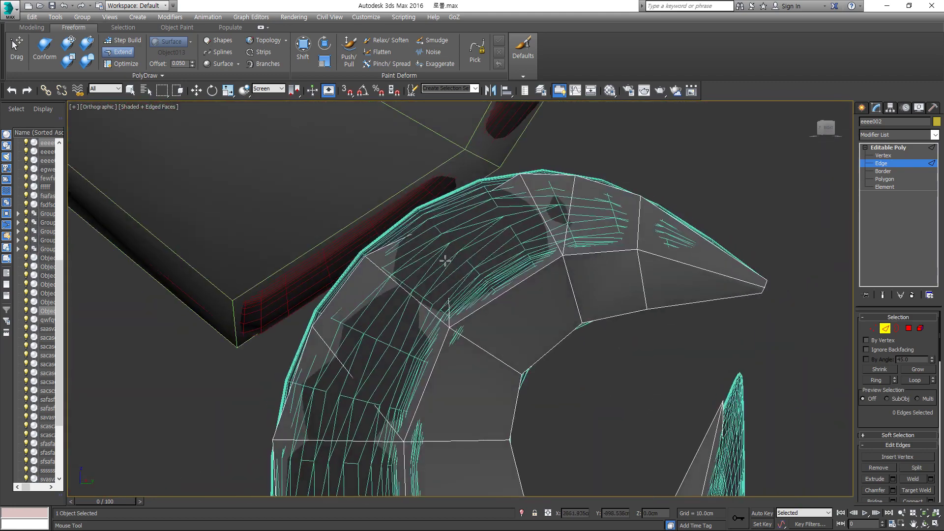
alt+middle_drag(429, 202, 452, 236)
scroll(453, 236, up, 3)
scroll(472, 266, down, 5)
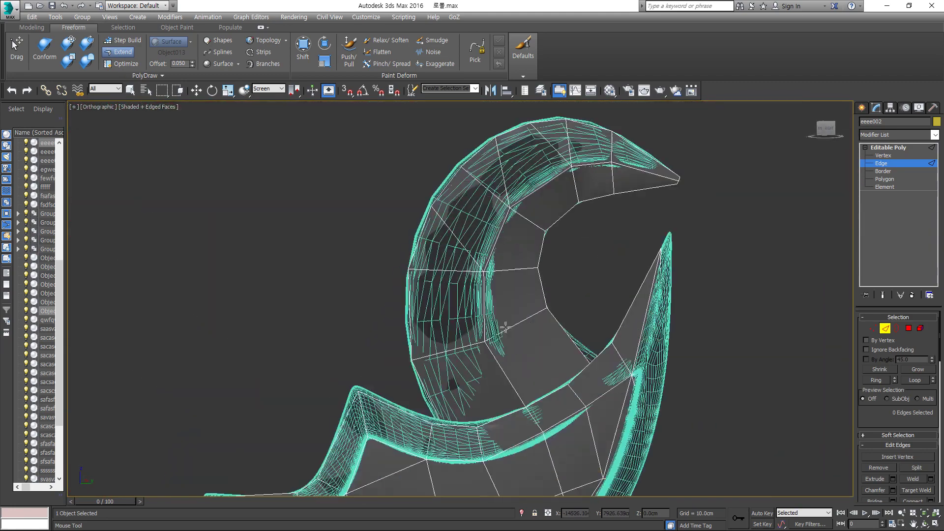
scroll(485, 281, up, 5)
scroll(485, 280, down, 5)
scroll(492, 295, up, 5)
scroll(491, 295, down, 5)
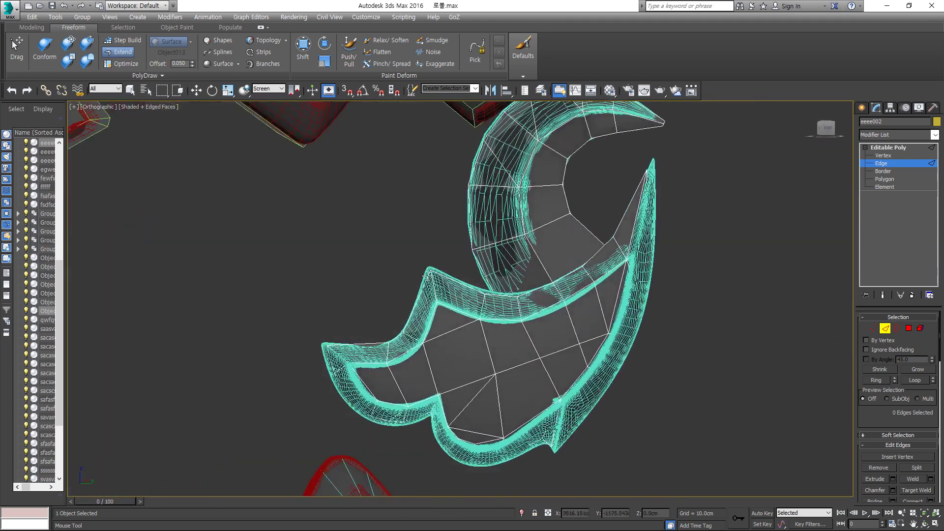
scroll(587, 319, up, 5)
scroll(588, 320, down, 2)
scroll(499, 376, up, 3)
scroll(499, 376, up, 1)
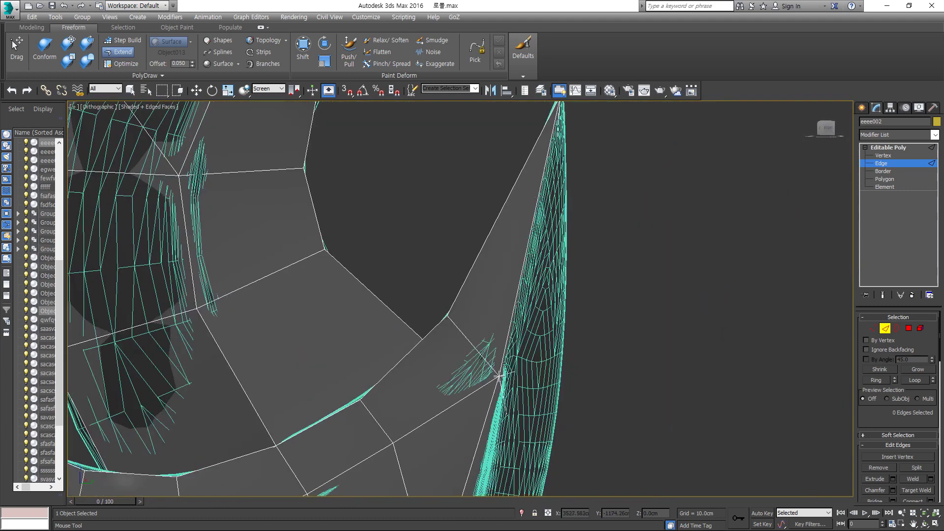
scroll(563, 358, down, 3)
scroll(484, 269, up, 2)
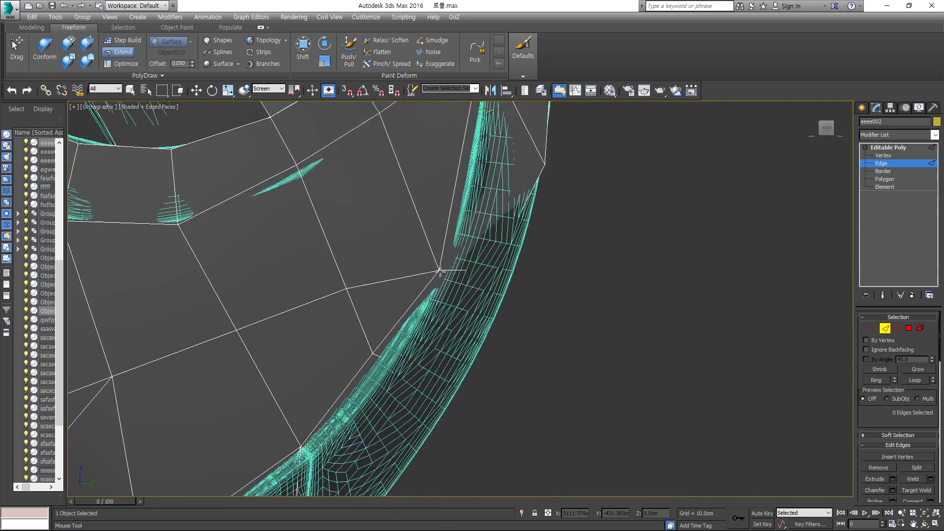
scroll(484, 270, up, 2)
scroll(522, 280, up, 2)
scroll(524, 289, down, 4)
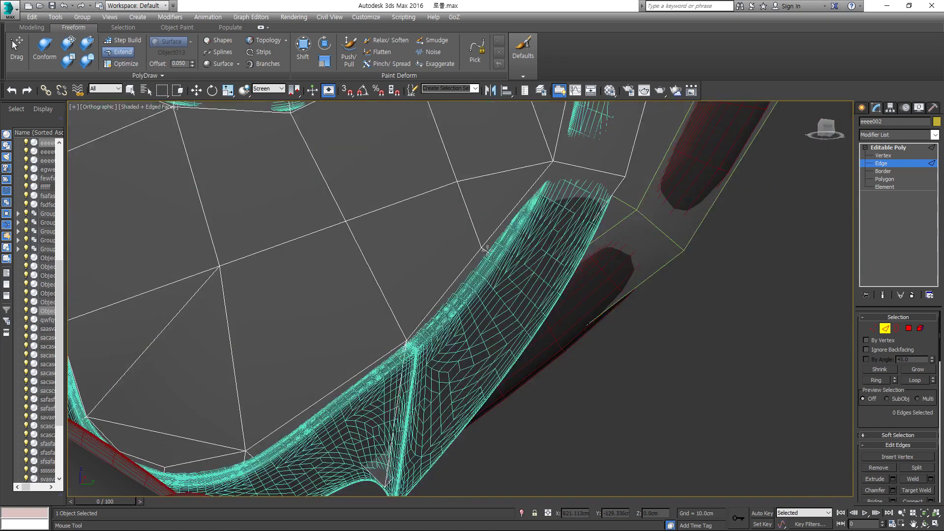
scroll(552, 274, up, 1)
scroll(476, 246, up, 2)
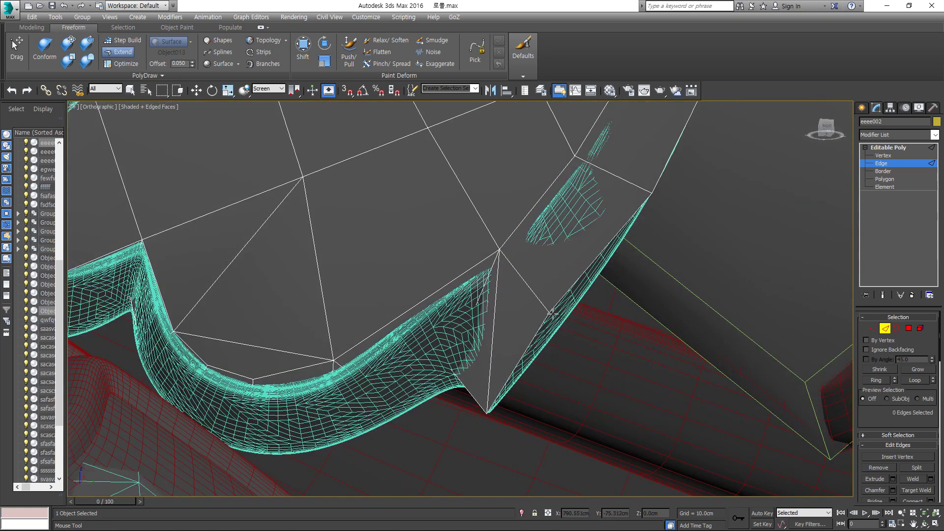
scroll(552, 313, down, 1)
scroll(546, 278, up, 1)
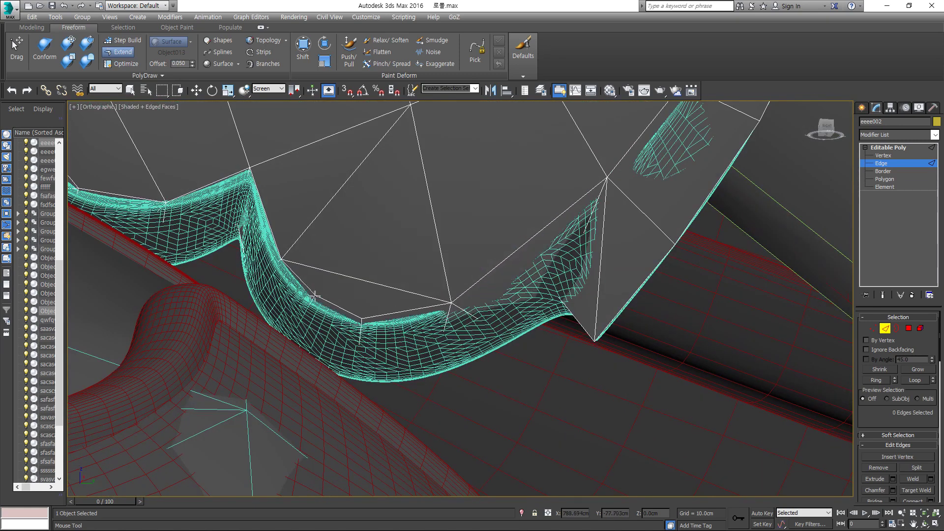
middle_drag(244, 188, 313, 181)
alt+middle_drag(318, 270, 375, 333)
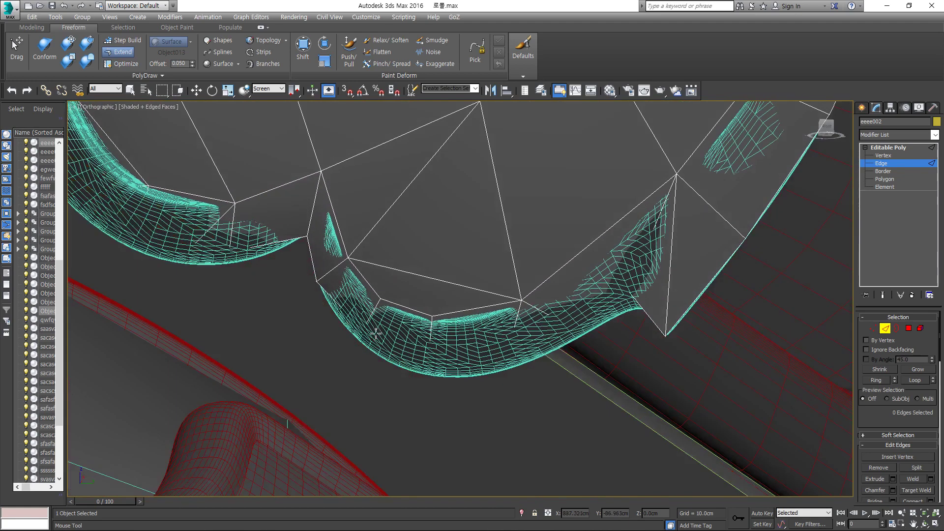
mouse_move(628, 291)
alt+middle_down()
mouse_move(459, 331)
mouse_move(592, 286)
mouse_move(508, 318)
mouse_move(586, 314)
mouse_move(583, 298)
alt+middle_up()
scroll(483, 296, up, 2)
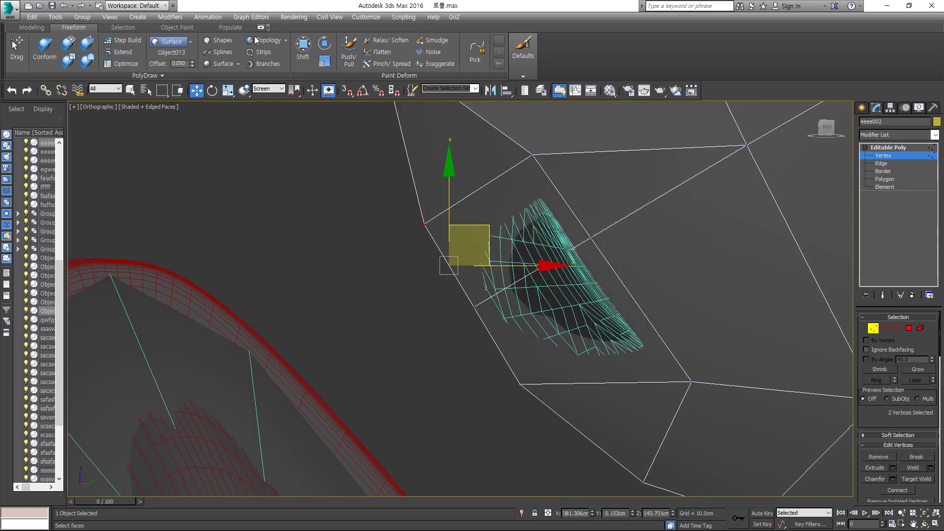
Step: Leave Vertex level on the hook piece, hide edged faces with F4, and select the smoothed mask
click(475, 307)
alt+middle_drag(478, 316, 621, 392)
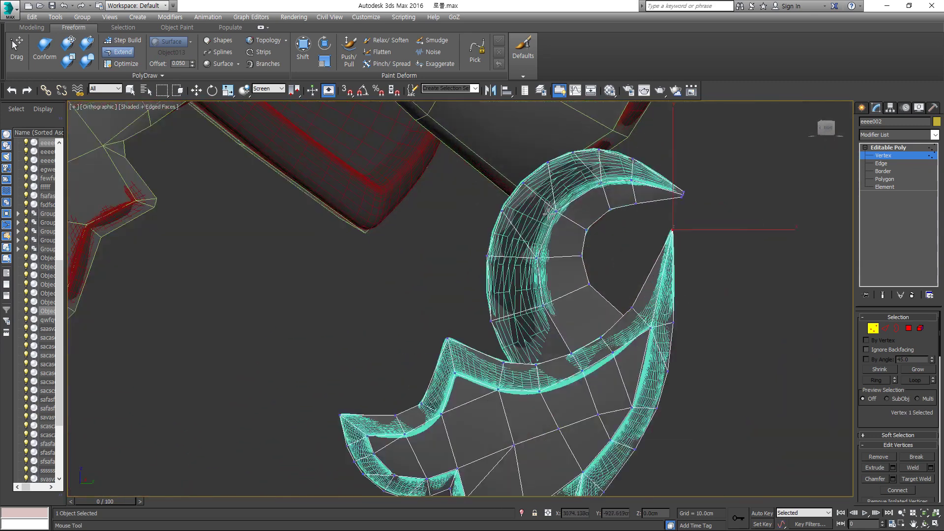
key(6)
key(w)
key(F4)
mouse_move(732, 337)
alt+middle_down()
mouse_move(598, 273)
mouse_move(911, 332)
alt+middle_up()
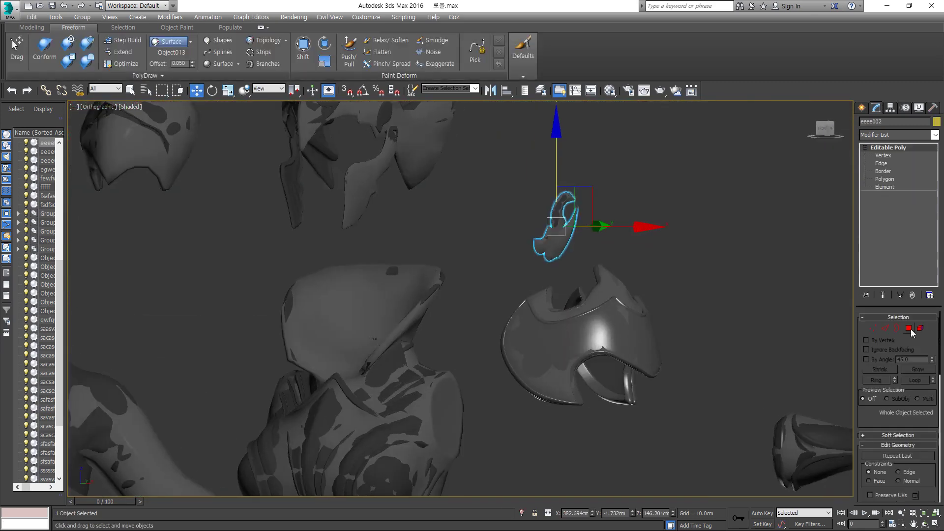
click(636, 284)
Step: Orbit the mask, then browse the outfit selecting the hook and pants pieces
alt+middle_drag(636, 284, 413, 159)
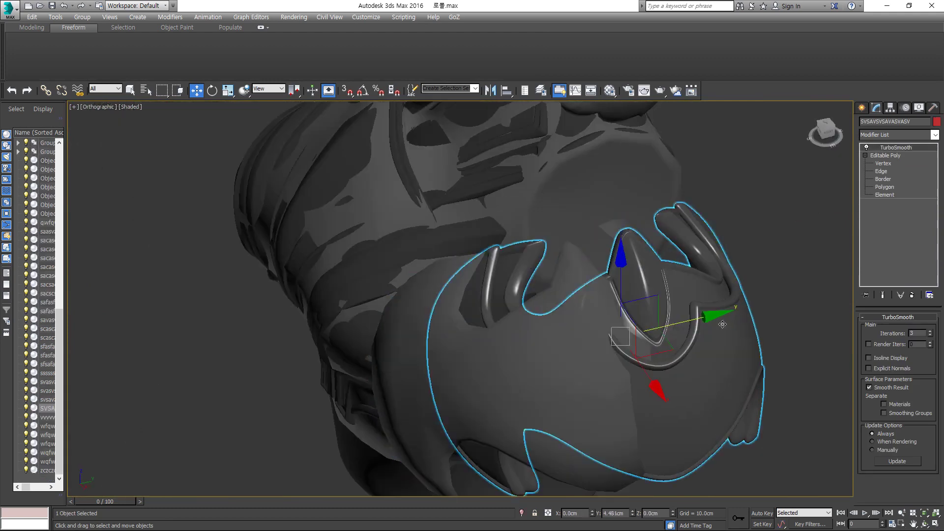
key(z)
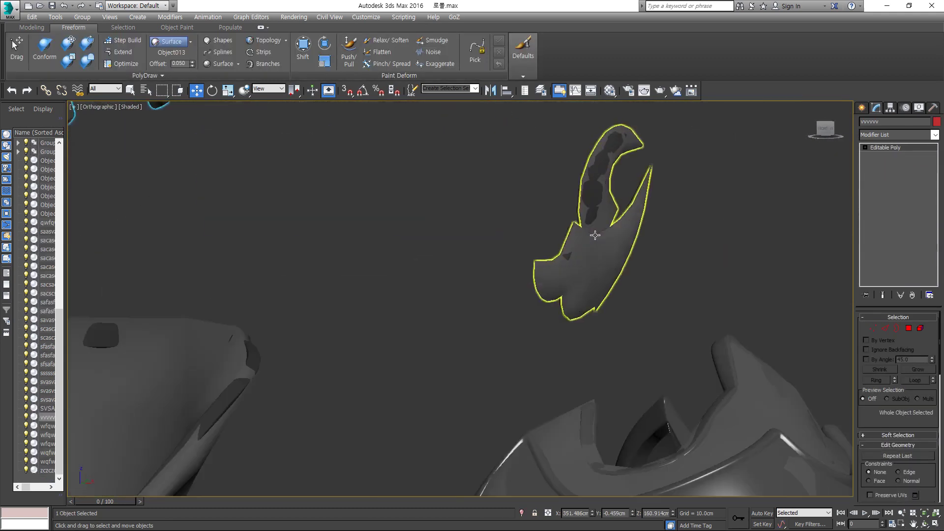
click(596, 232)
scroll(595, 256, down, 5)
mouse_move(400, 153)
middle_down()
mouse_move(557, 109)
mouse_move(508, 110)
middle_up()
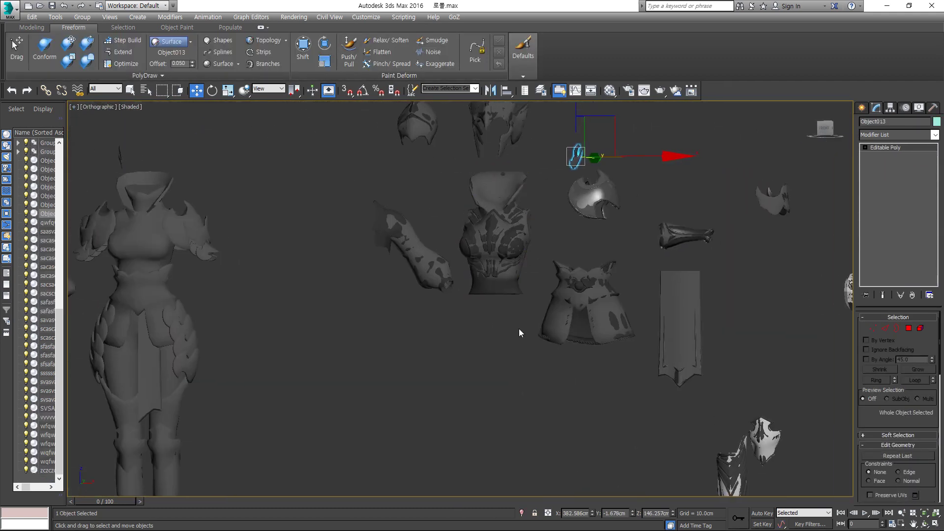
scroll(337, 280, down, 5)
scroll(264, 258, up, 8)
click(264, 258)
scroll(264, 258, down, 5)
scroll(390, 333, down, 2)
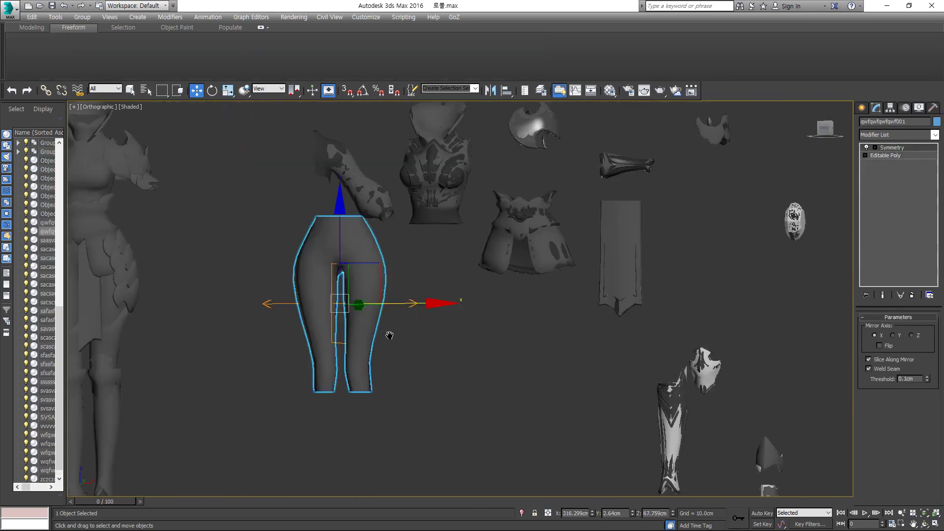
scroll(432, 310, down, 2)
Step: Select the left figure's boot, switch to Front view and turn off pivot-only editing
click(158, 409)
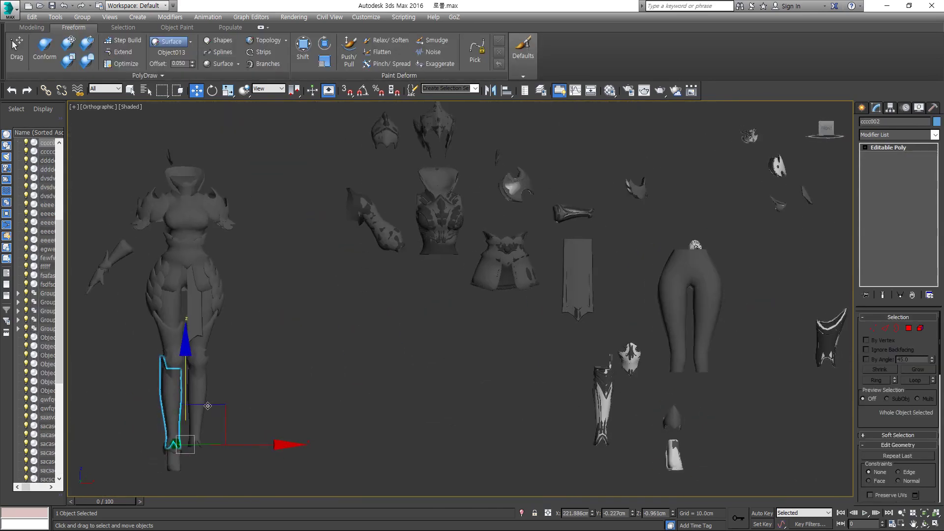
key(ctrl+z)
key(z)
click(830, 130)
click(891, 108)
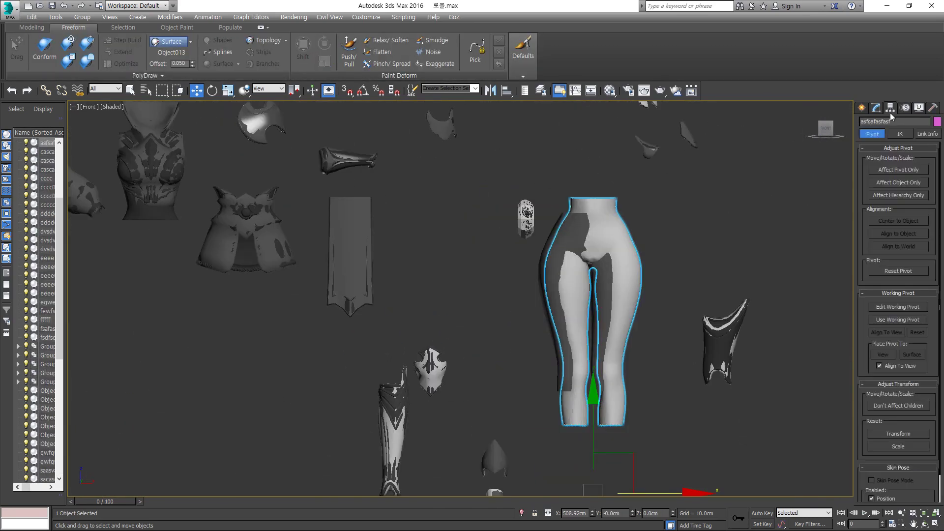
click(898, 225)
scroll(613, 356, down, 2)
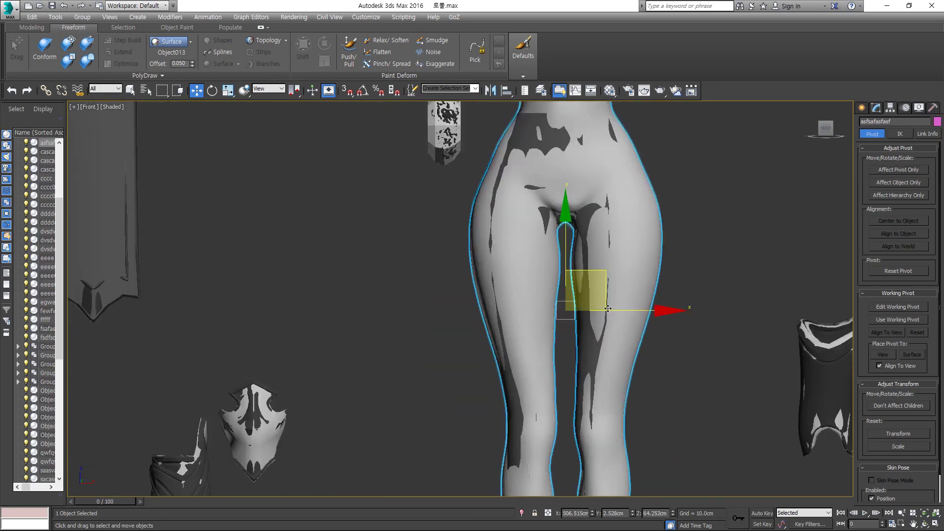
scroll(554, 289, down, 3)
scroll(433, 300, down, 3)
middle_drag(423, 303, 449, 303)
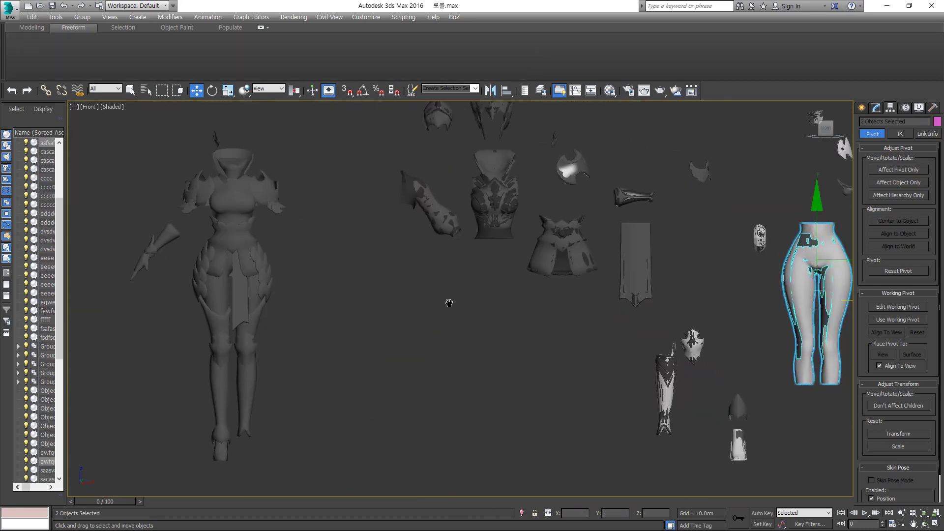
Step: Select the weapon piece, then the hand piece, with the whole outfit in view
click(158, 244)
middle_drag(158, 261, 246, 266)
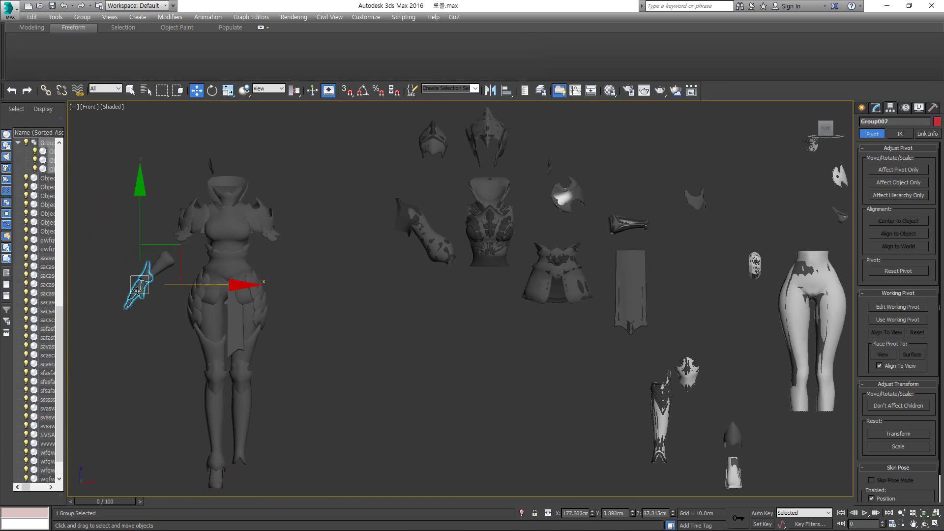
scroll(151, 289, up, 6)
scroll(150, 289, down, 4)
scroll(246, 246, down, 3)
click(82, 16)
scroll(344, 270, up, 3)
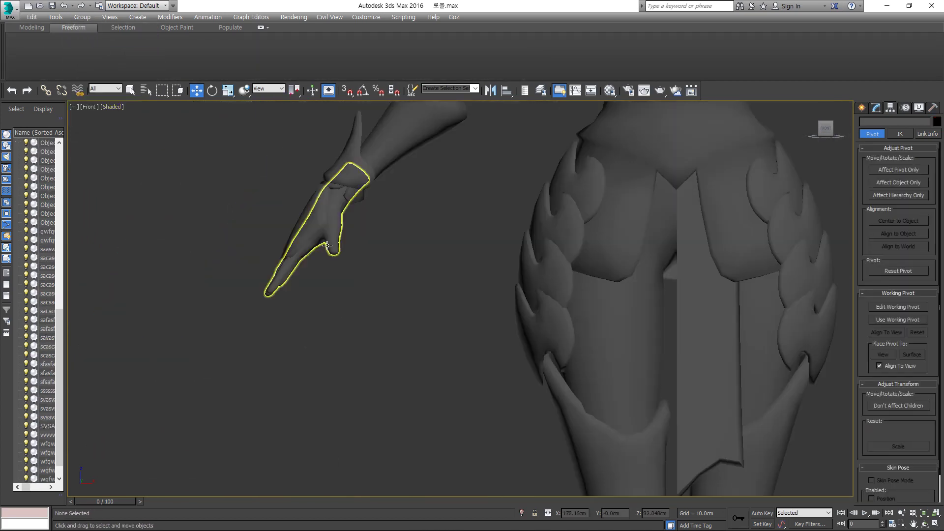
scroll(458, 274, down, 3)
scroll(457, 274, down, 2)
middle_drag(458, 274, 365, 294)
Step: Add Unwrap UVW to the hand piece and briefly preview its UVs
click(876, 107)
click(897, 134)
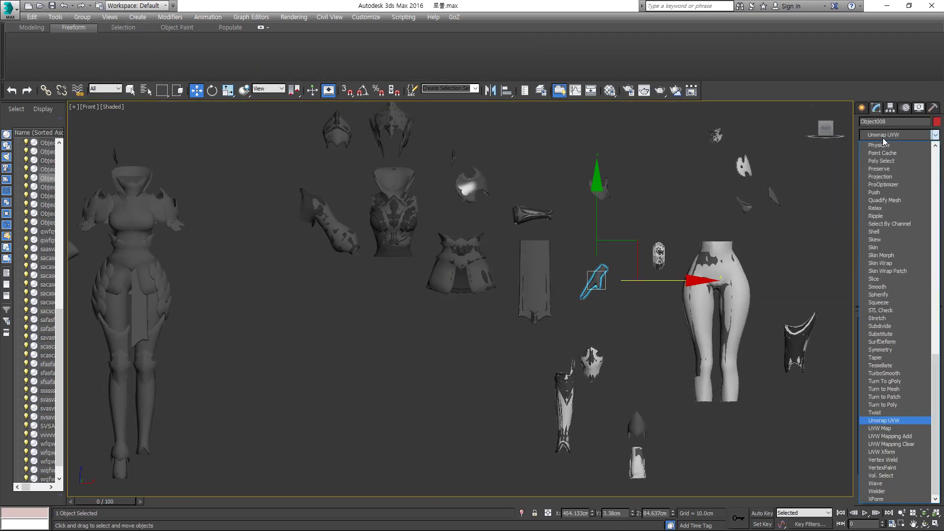
click(896, 431)
Step: Reset the shoe's XForm and convert it to Editable Poly
click(331, 38)
right_click(584, 267)
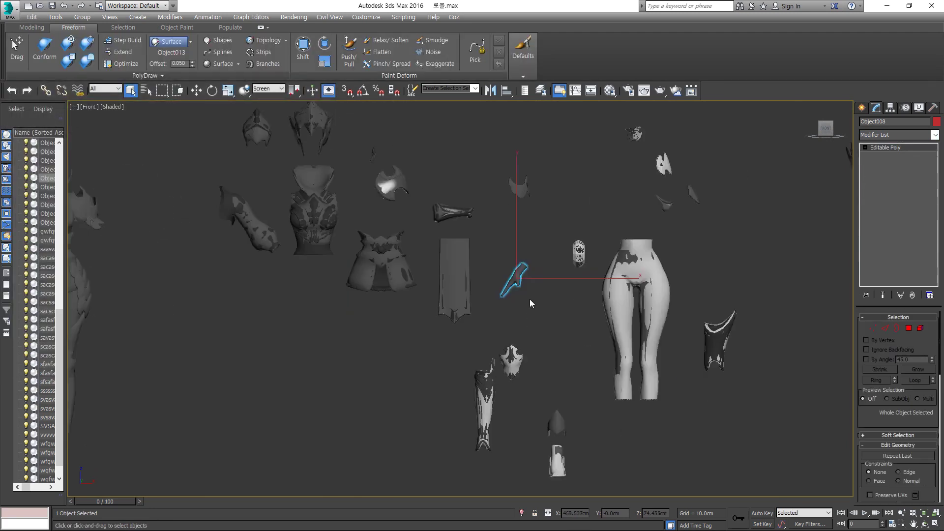
click(890, 107)
click(899, 169)
click(897, 221)
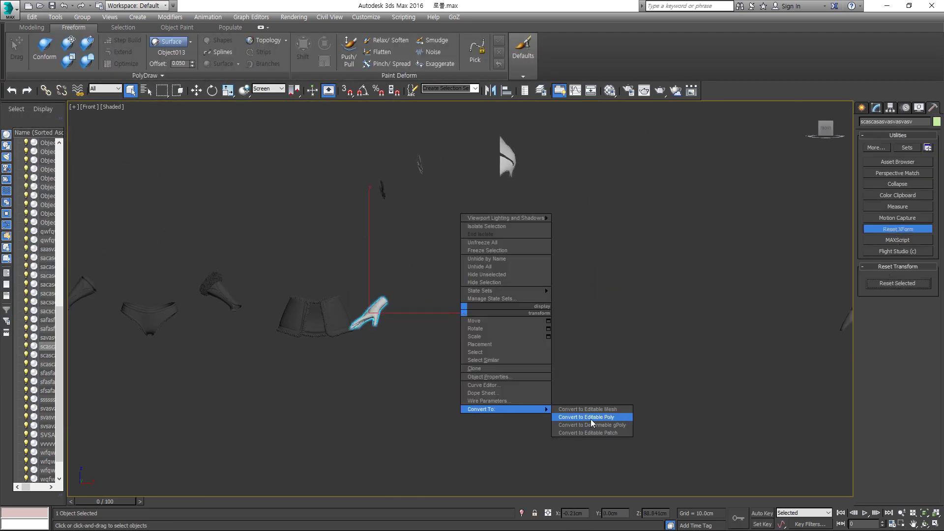
click(591, 419)
Step: Isolate the rear hand piece, Shift-clone a copy to the right, and add TurboSmooth to it
scroll(626, 284, up, 3)
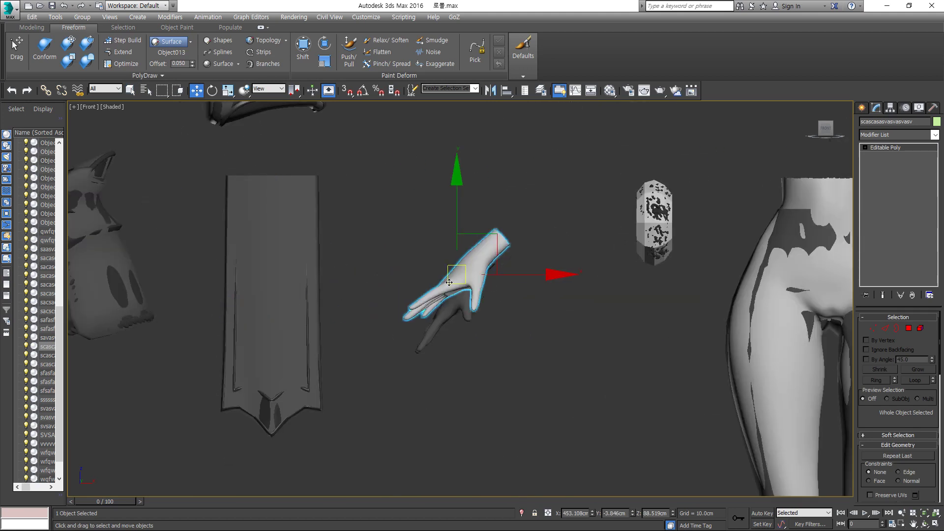
click(440, 314)
scroll(440, 315, up, 3)
mouse_move(440, 315)
alt+middle_down()
mouse_move(492, 246)
mouse_move(541, 221)
alt+middle_up()
key(alt+q)
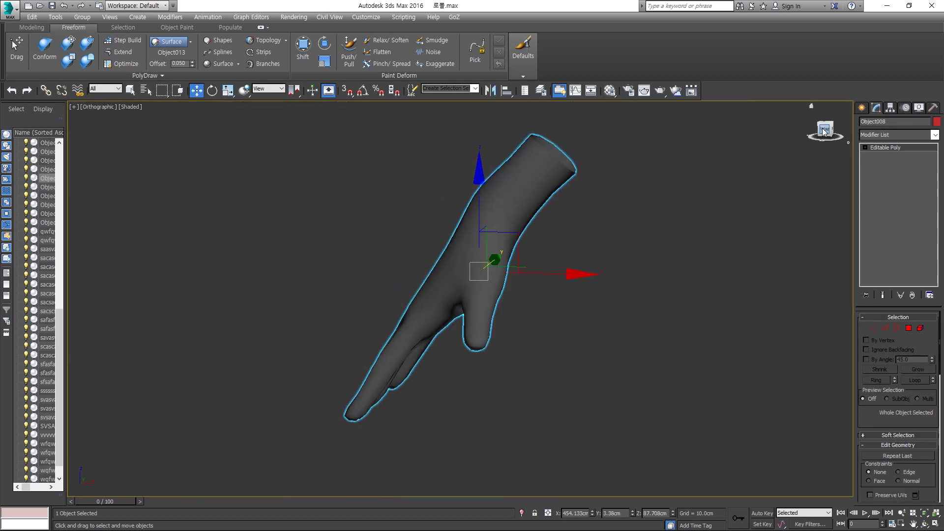
shift+drag(541, 272, 703, 272)
click(476, 308)
click(934, 135)
click(880, 141)
Step: Exit isolation and give the hand a red Ambient/Diffuse material
key(alt+q)
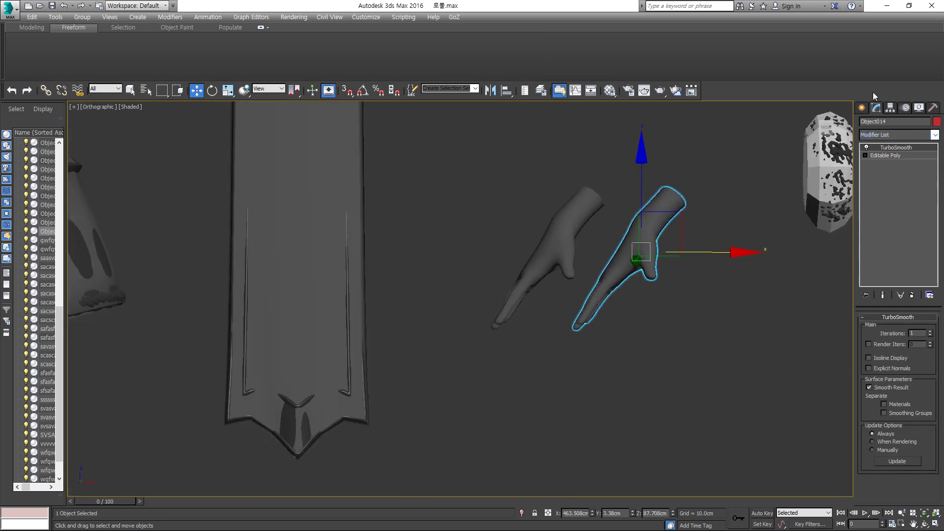
key(f)
click(609, 91)
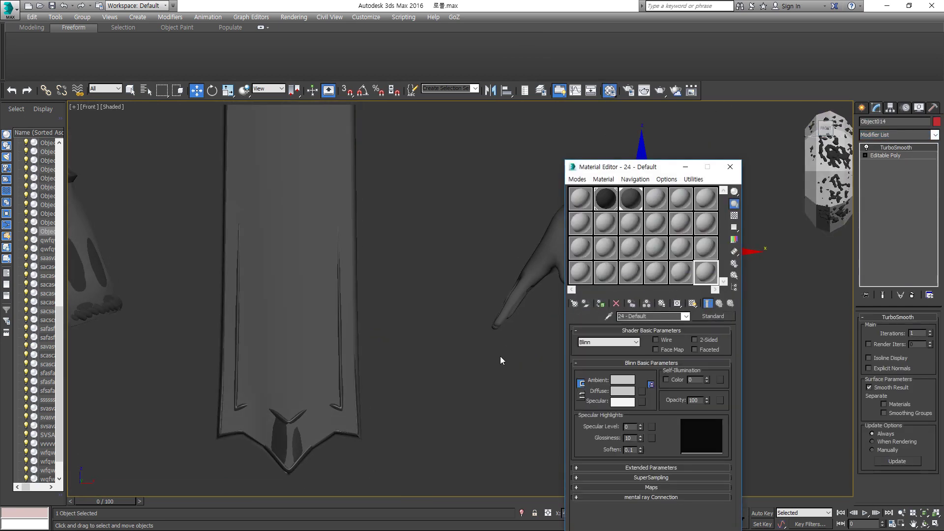
click(622, 380)
click(363, 147)
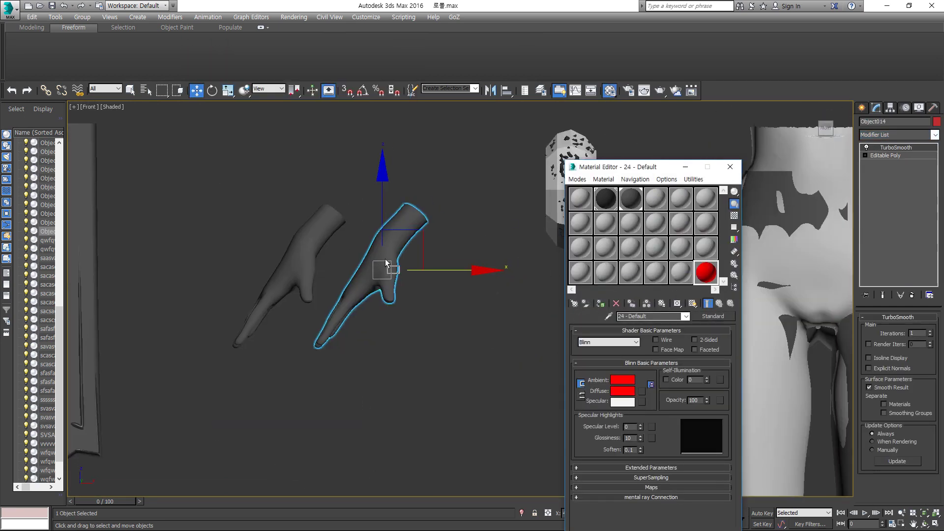
click(600, 304)
click(730, 167)
scroll(485, 318, up, 5)
scroll(406, 234, up, 2)
Step: Select the front helmet piece, then the left helmet piece
scroll(406, 233, down, 8)
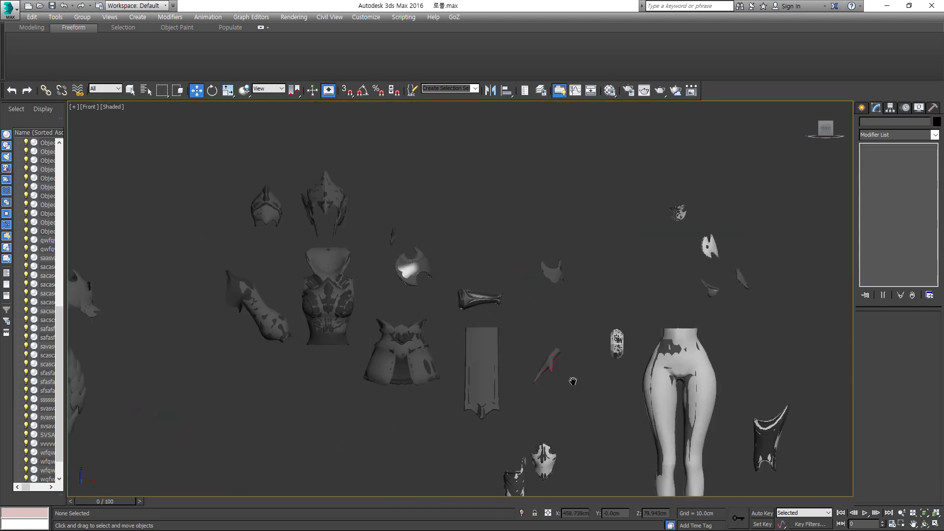
click(411, 274)
scroll(438, 197, up, 6)
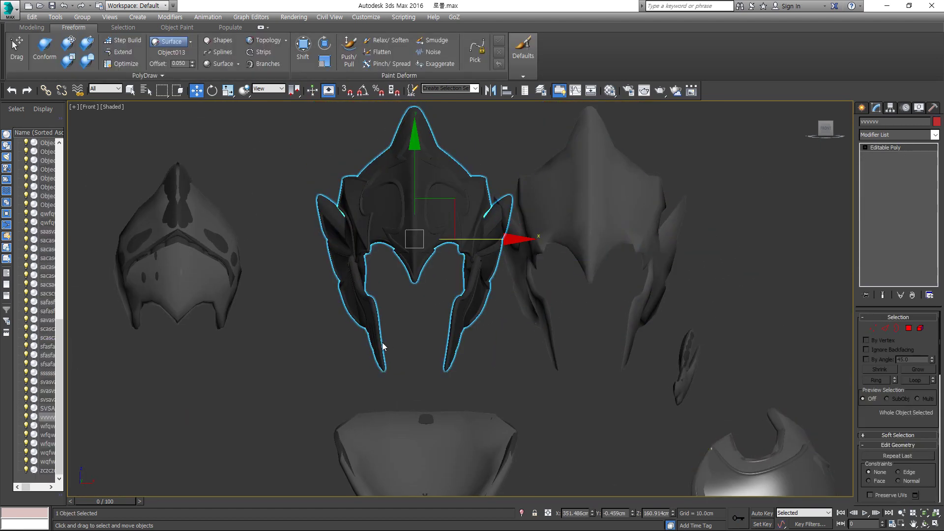
scroll(382, 342, down, 3)
scroll(300, 211, up, 3)
click(301, 216)
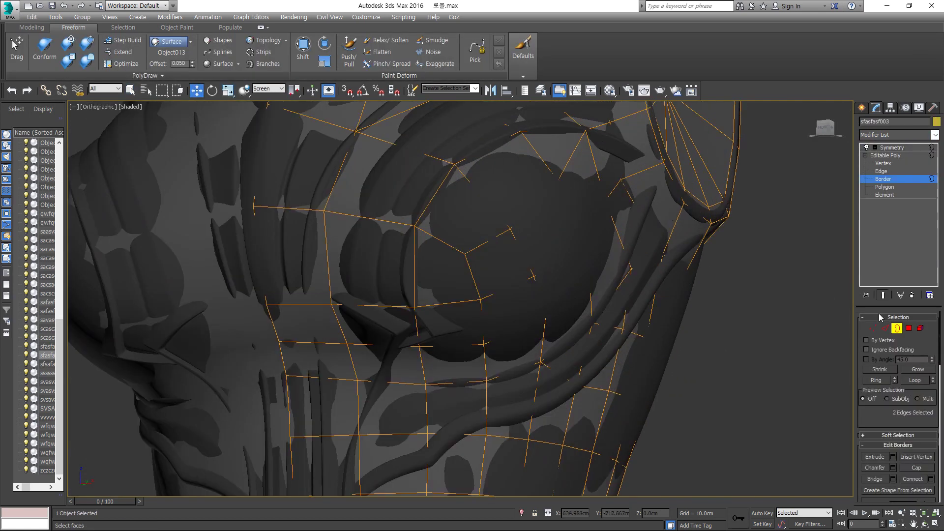
Step: Orbit and pan around the low-poly chest mesh
alt+middle_drag(558, 286, 630, 269)
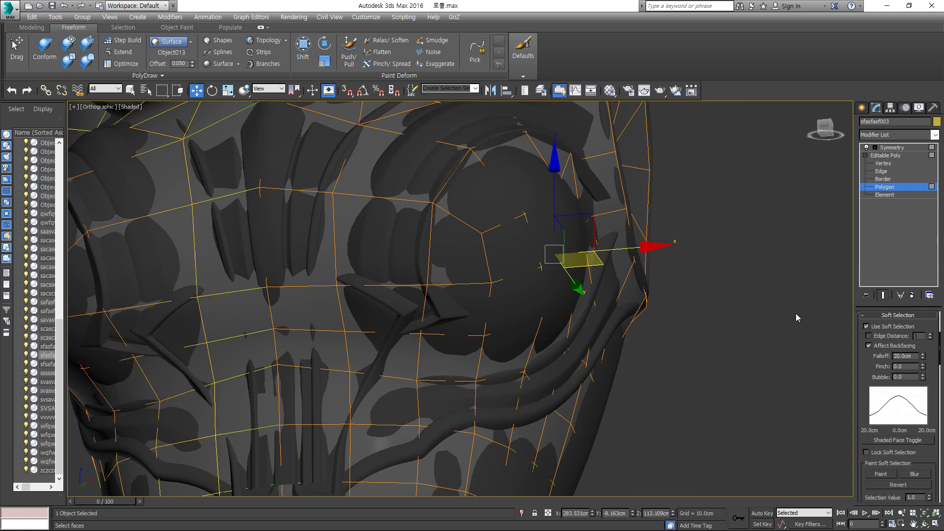
middle_drag(796, 314, 806, 339)
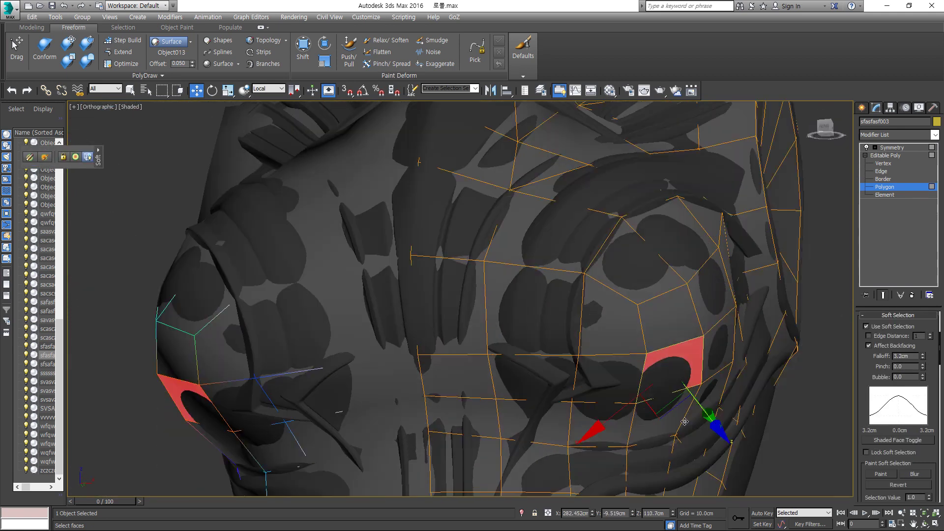
mouse_move(653, 419)
alt+middle_down()
mouse_move(617, 342)
mouse_move(679, 307)
alt+middle_up()
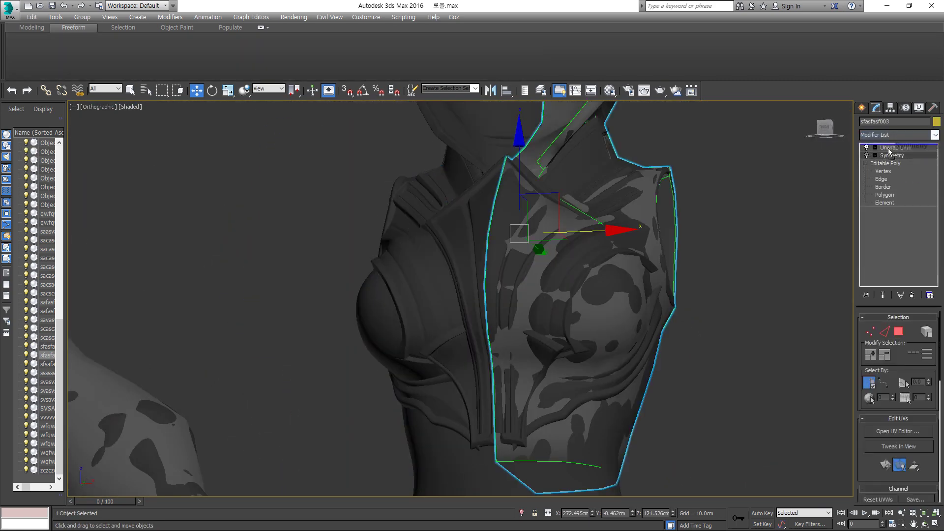
Step: Preview the chest piece's UV islands in Edit UVWs, then delete its Unwrap UVW modifier
click(898, 431)
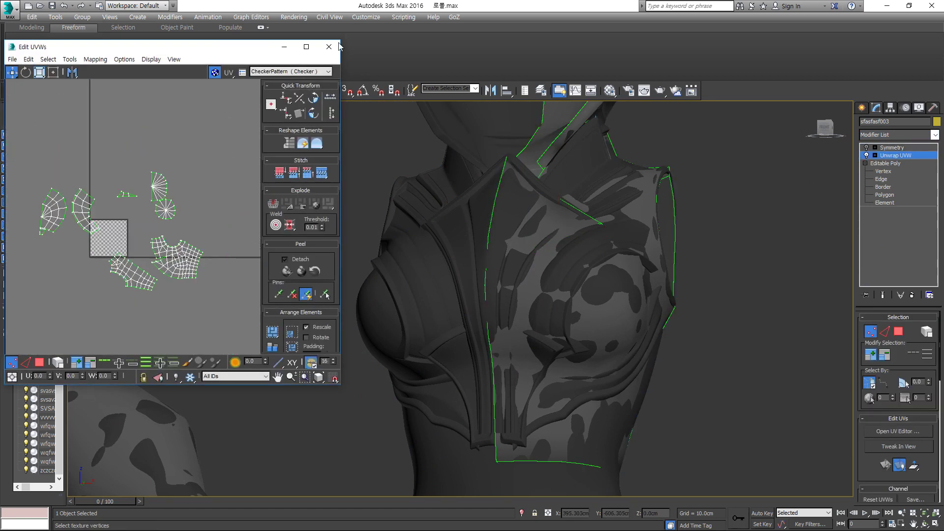
click(329, 47)
right_click(892, 155)
click(831, 171)
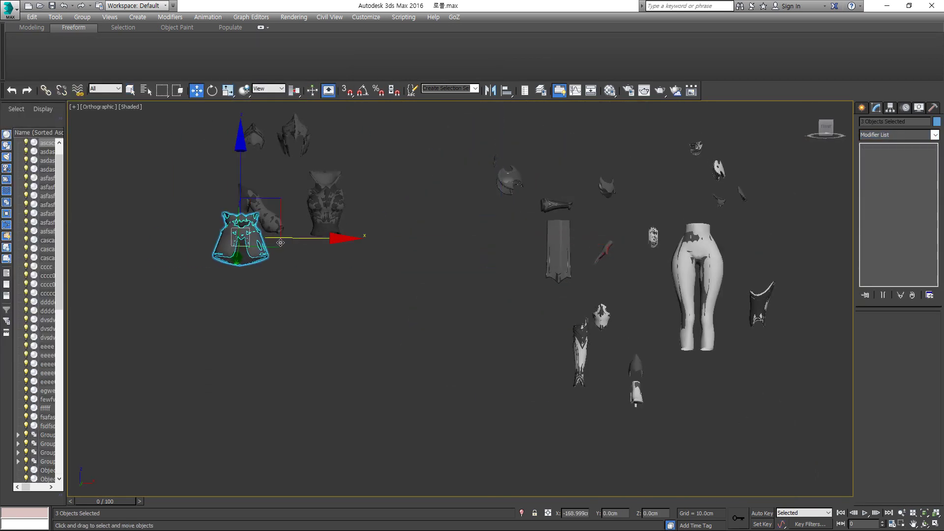
Step: Add Unwrap UVW to the crescent piece, align the planar projection to view, and open Relax
click(898, 134)
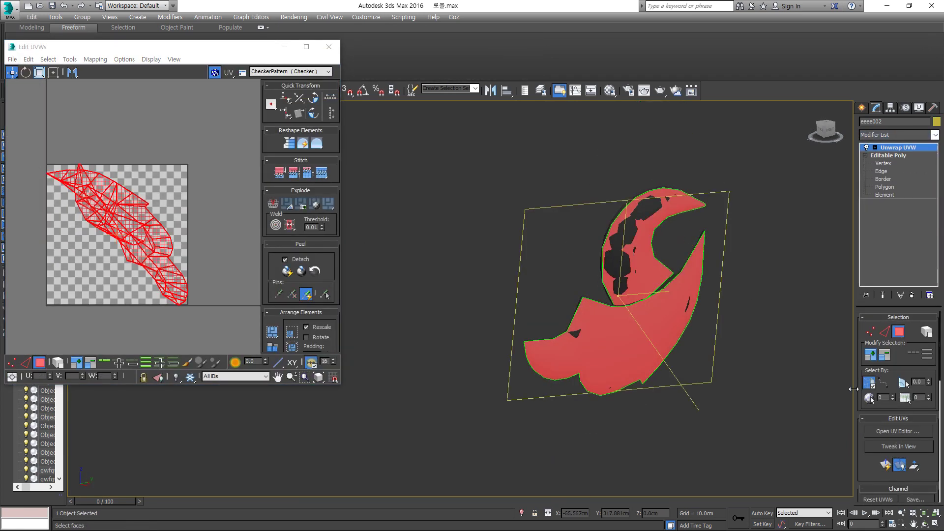
click(919, 385)
scroll(86, 314, up, 5)
right_click(86, 314)
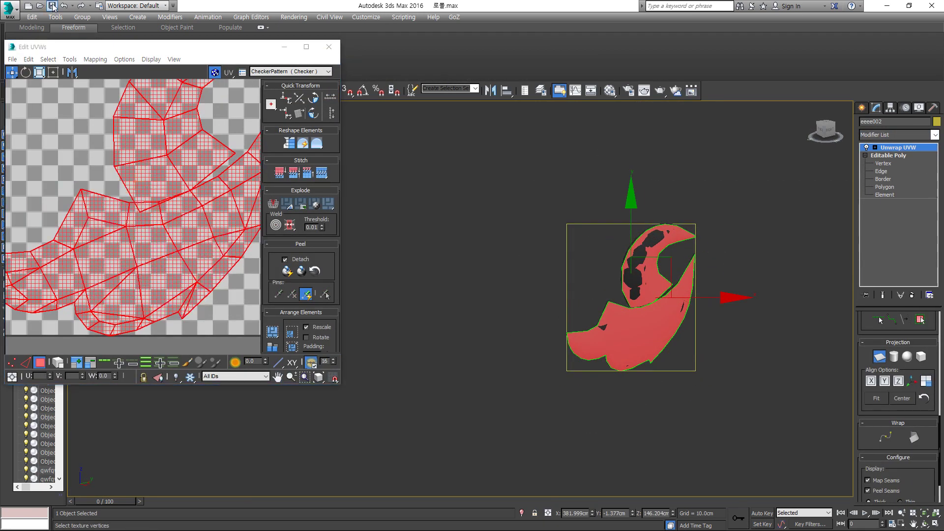
right_click(161, 250)
click(123, 206)
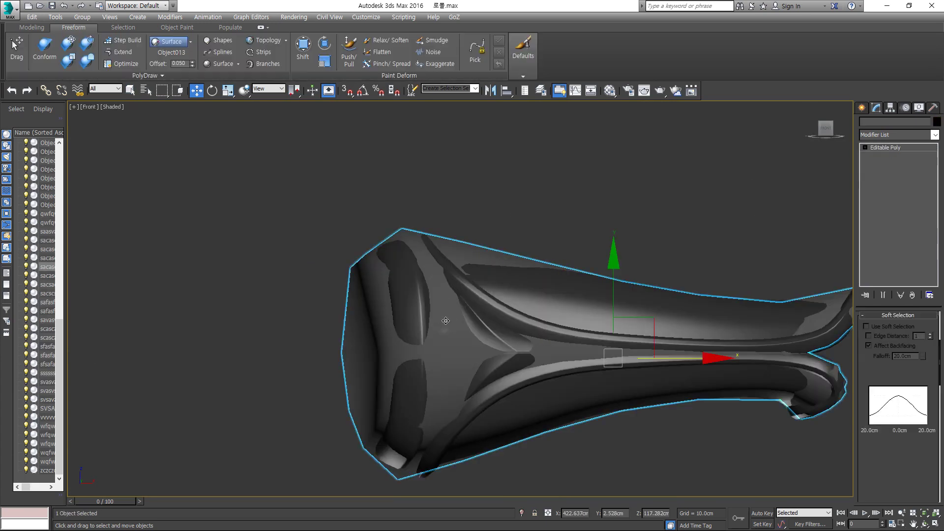
Step: Add Unwrap UVW to the tapered arm guard and open its UV editor
click(876, 135)
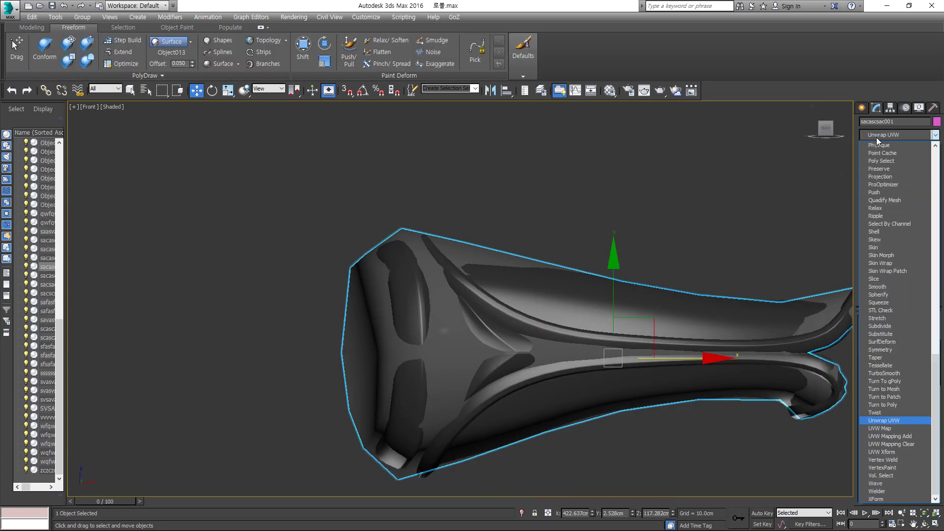
click(895, 482)
click(875, 433)
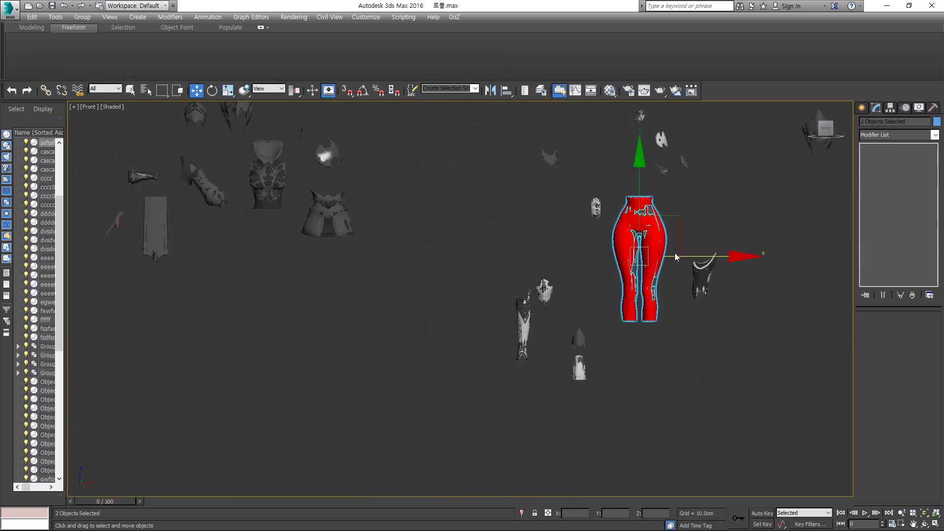
Step: Add Unwrap UVW to the red leg piece and select all its faces
click(897, 134)
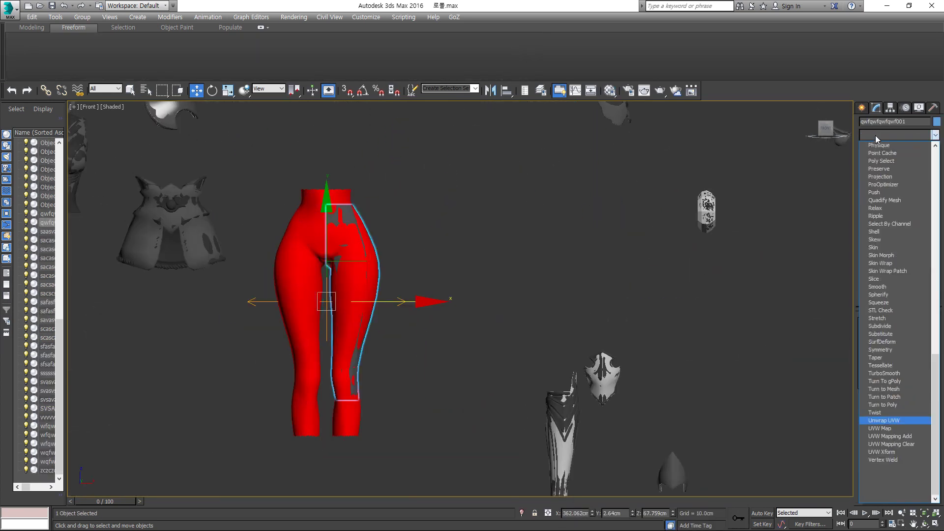
click(890, 418)
key(ctrl+a)
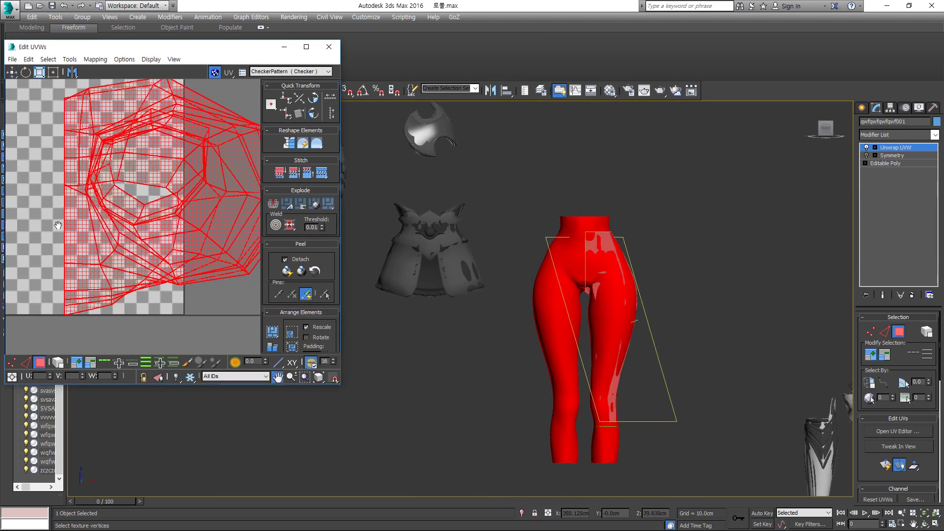